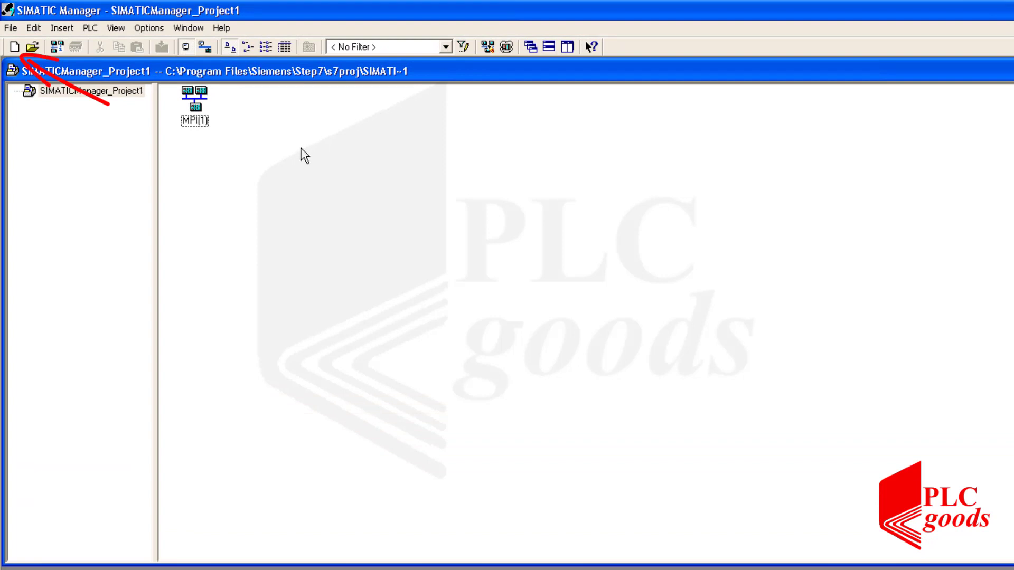
Step: Insert a SIMATIC 300 station into the project and open its hardware configuration
right_click(299, 148)
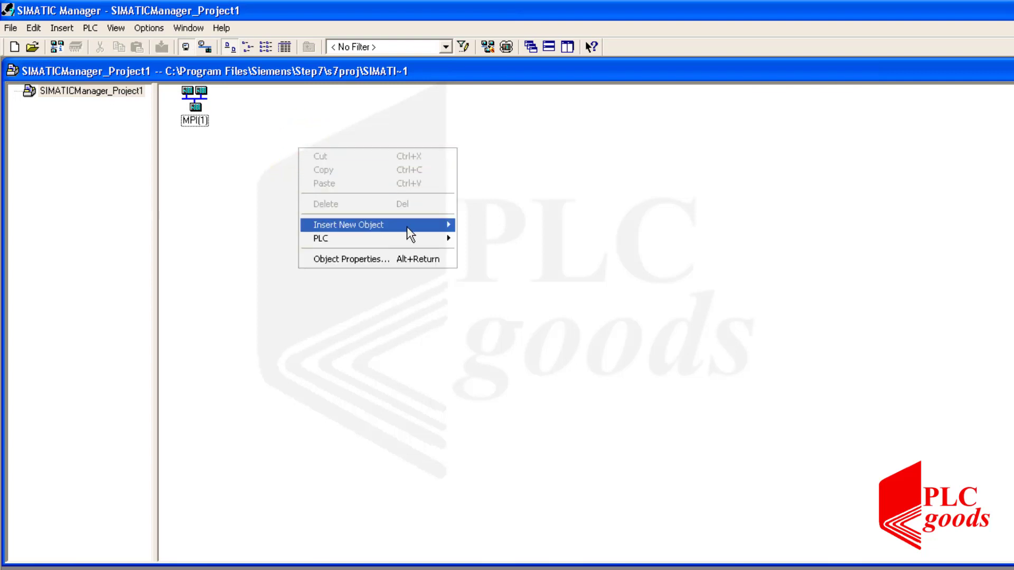
mouse_move(408, 228)
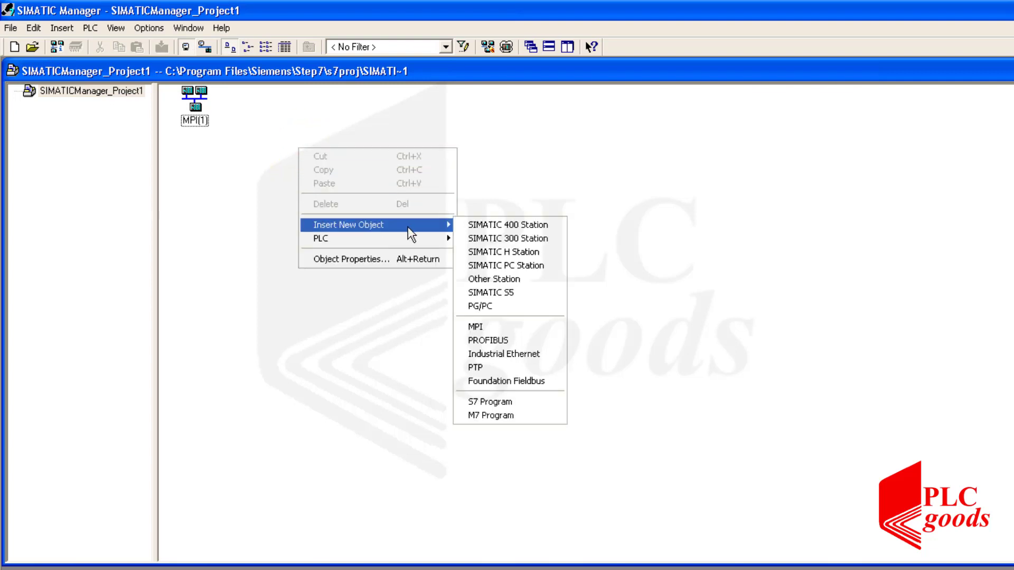
left_click(490, 240)
left_click(486, 235)
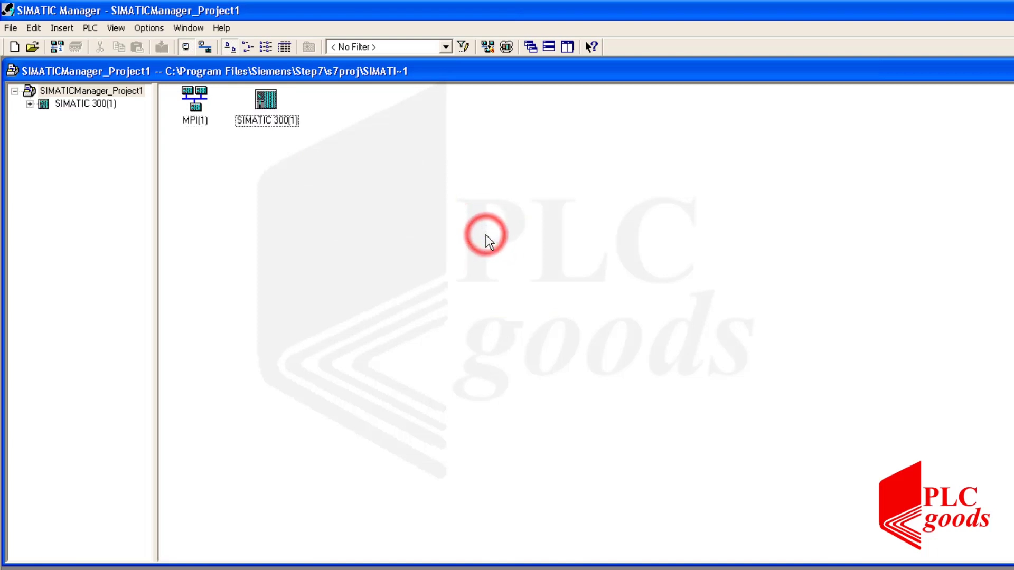
double_click(272, 104)
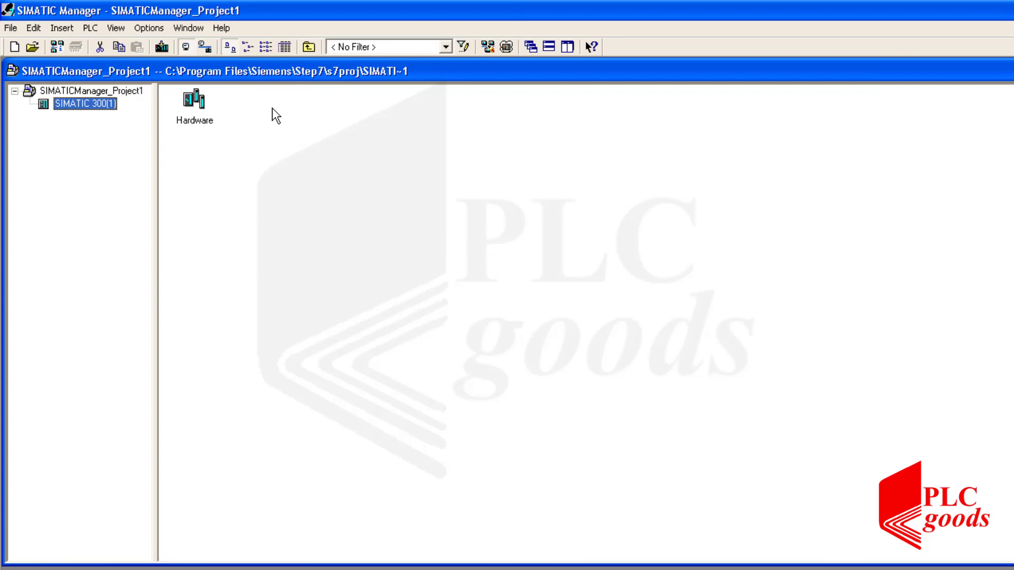
double_click(196, 103)
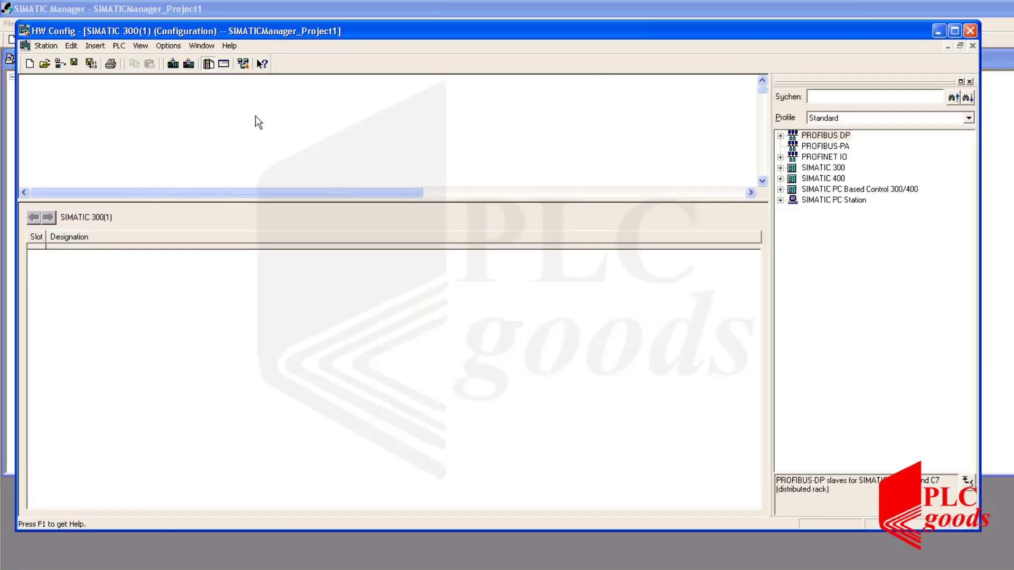
Step: Place a Rail from the SIMATIC 300 RACK-300 catalog folder in the station configuration
left_click(780, 167)
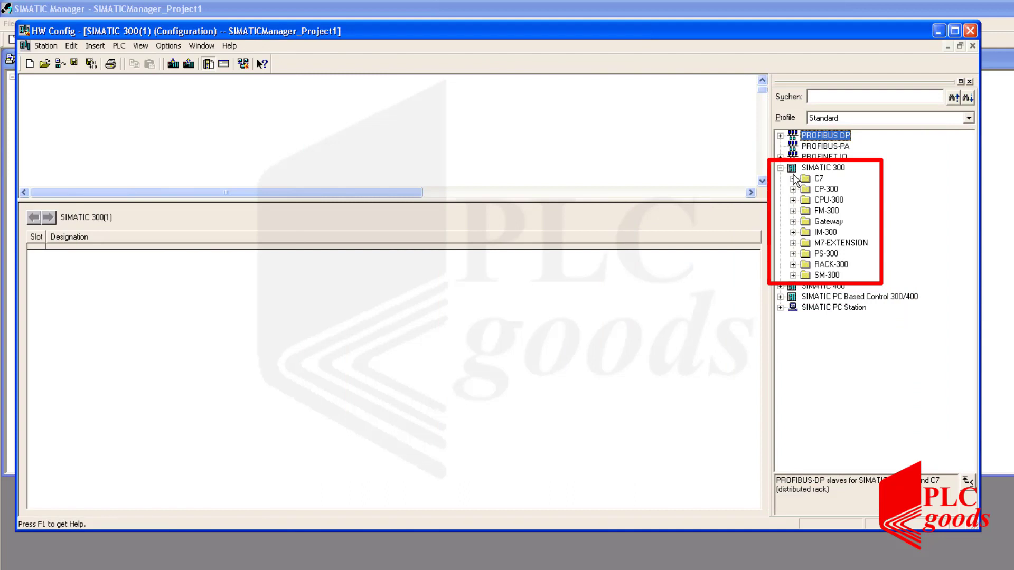
left_click(817, 256)
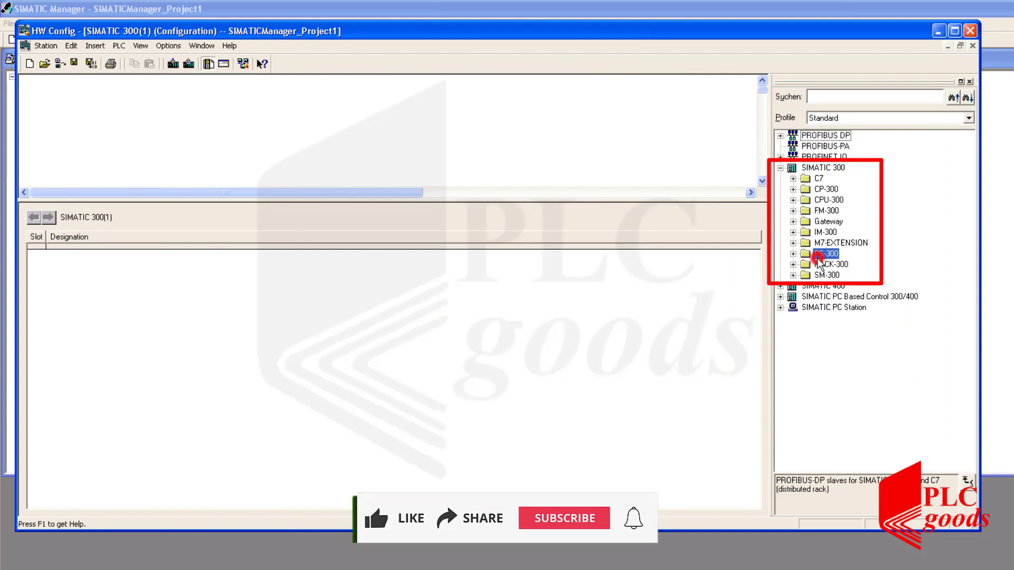
double_click(819, 264)
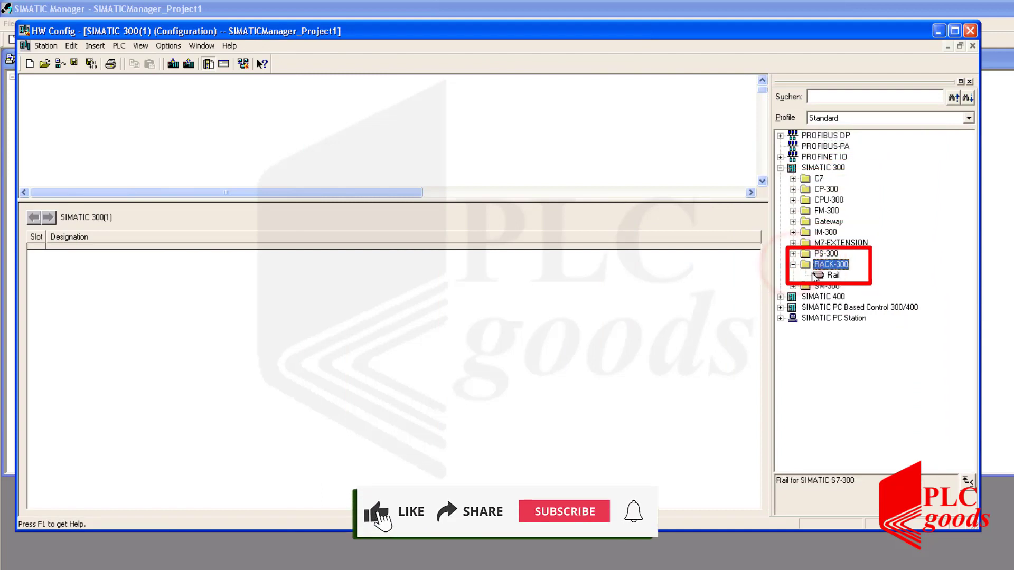
left_click_drag(814, 276, 202, 108)
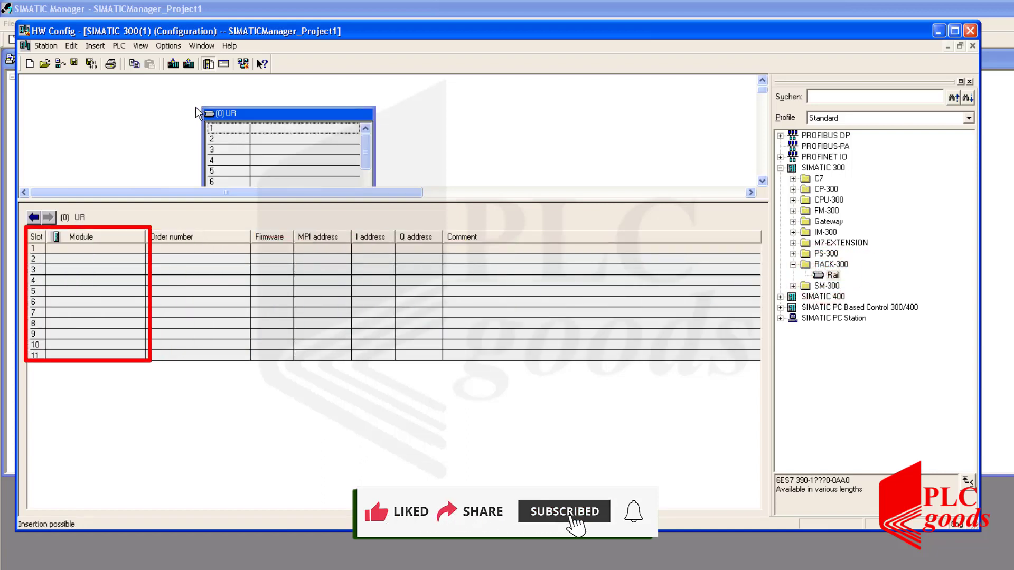
Step: Examine the PS-300 power supply modules available for slot 1 of the rack
left_click(288, 128)
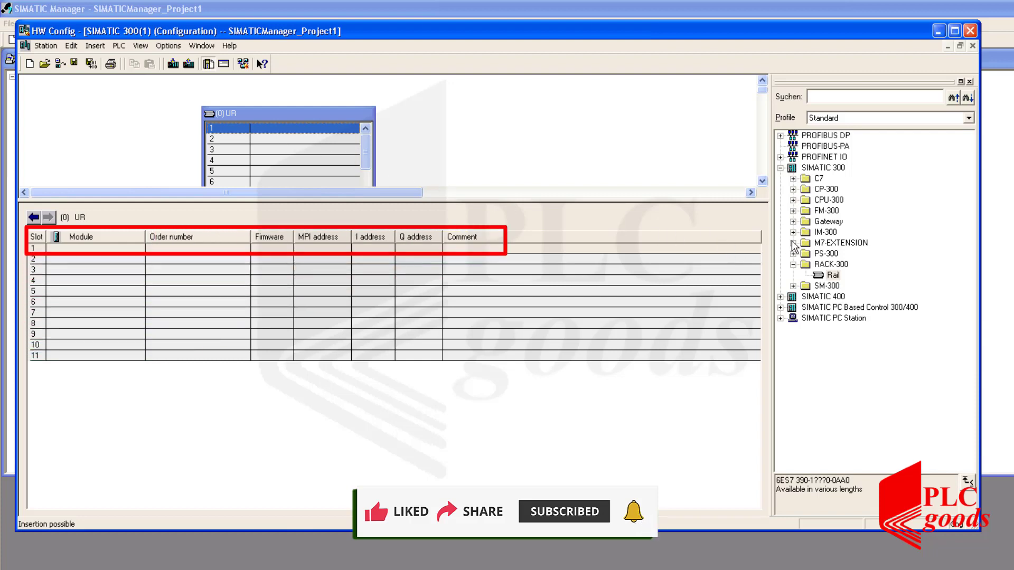
left_click(793, 254)
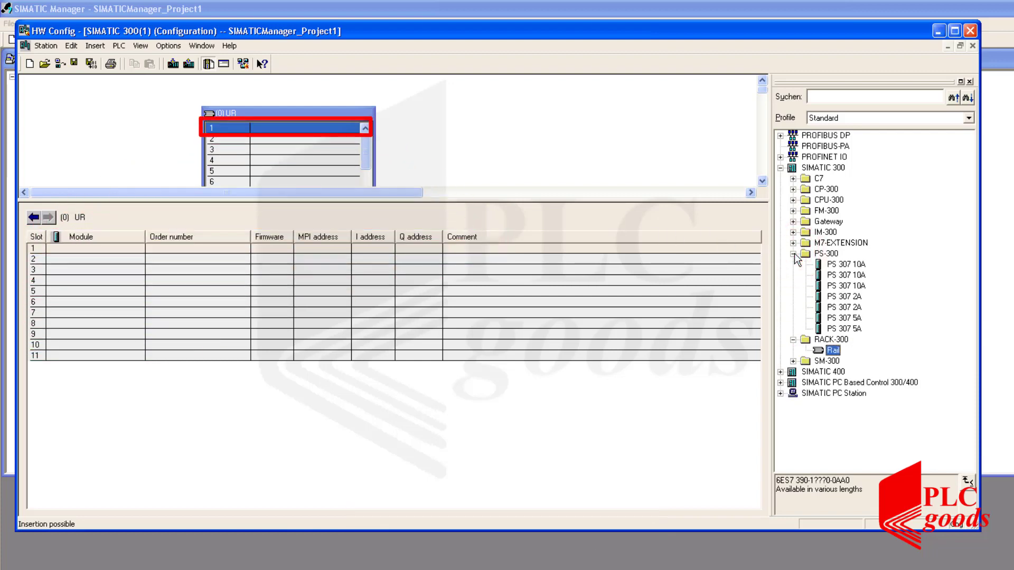
left_click(826, 265)
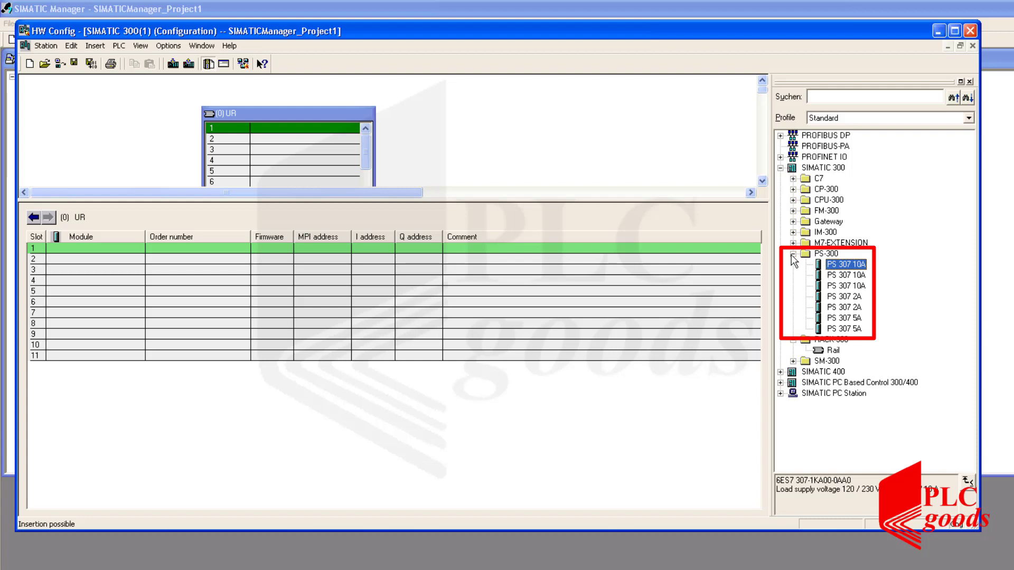
Step: Insert CPU 315-2 DP, 6ES7 315-2AF03-0AB0 version V1.1, in slot 2, leaving its PROFIBUS interface at address 2 and not networked
left_click(360, 140)
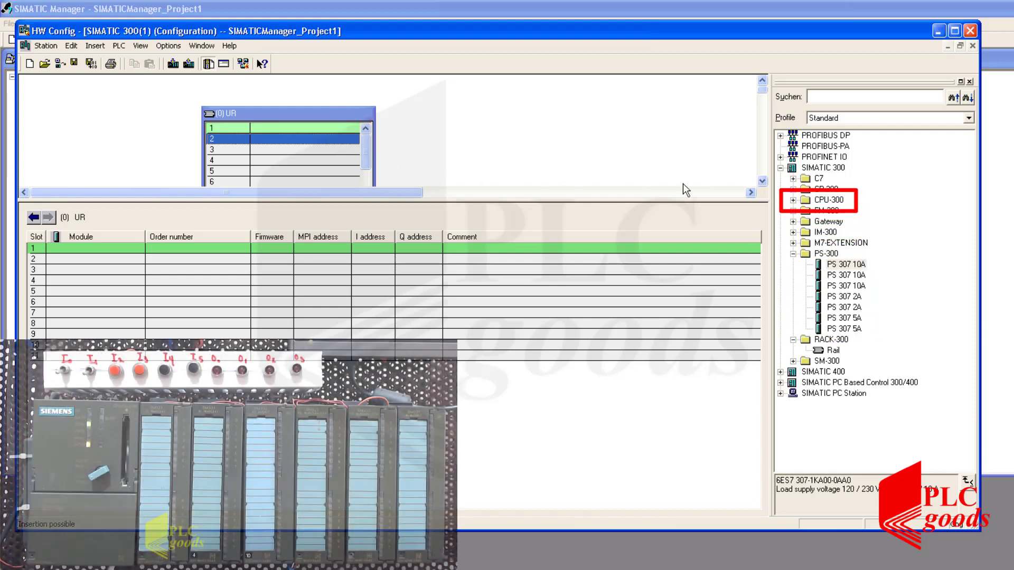
left_click(792, 200)
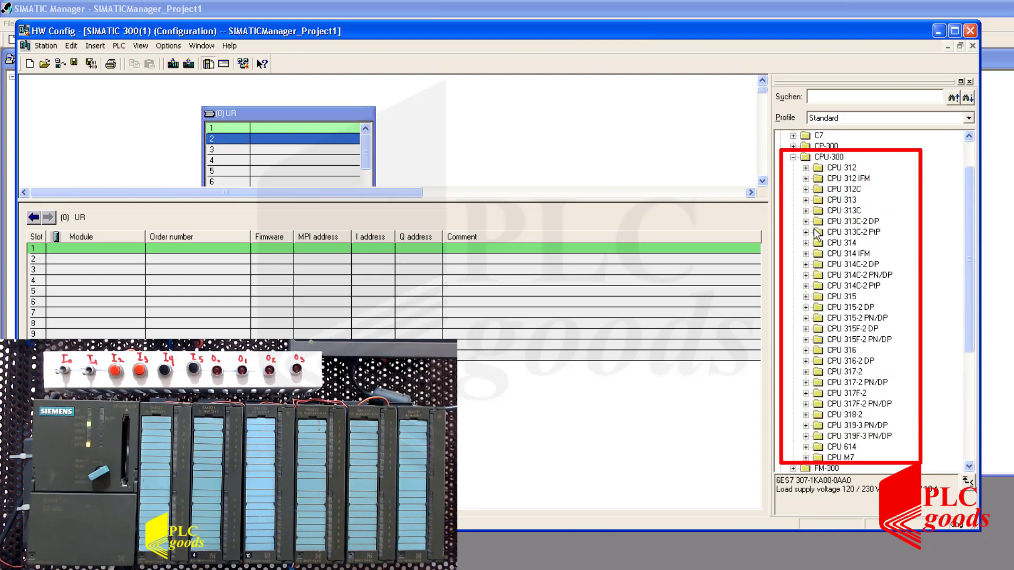
left_click(833, 307)
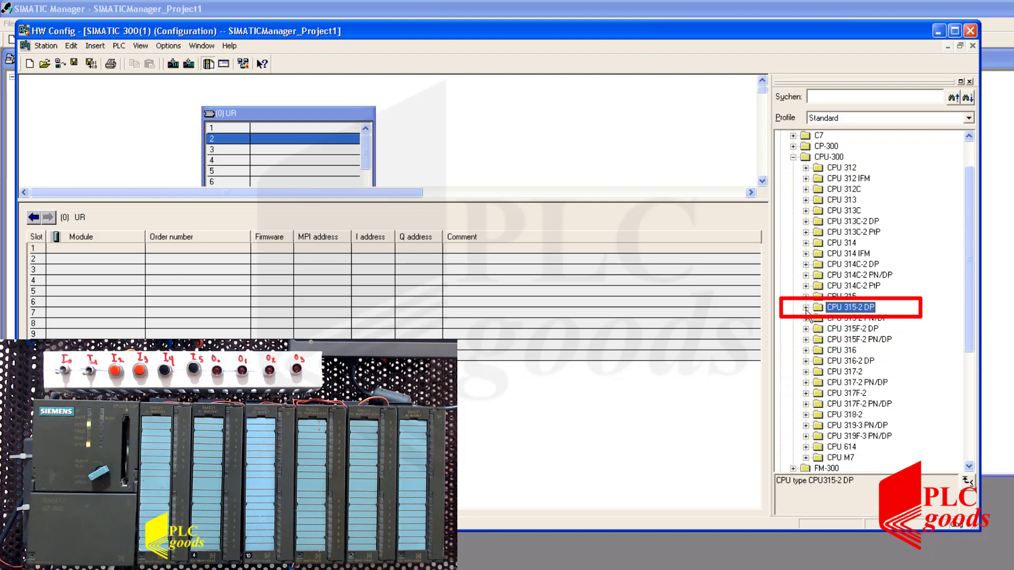
left_click(805, 307)
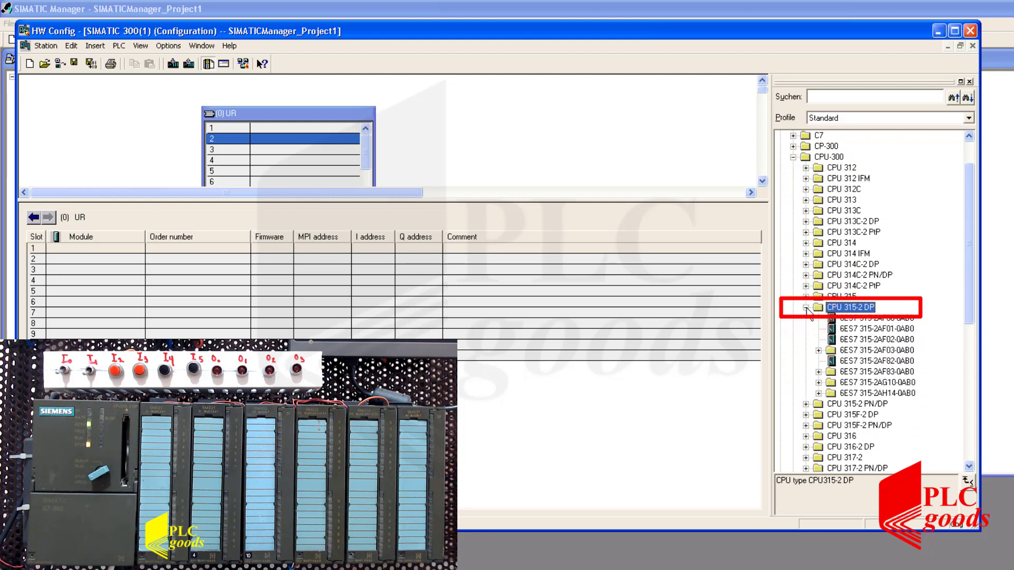
left_click(841, 351)
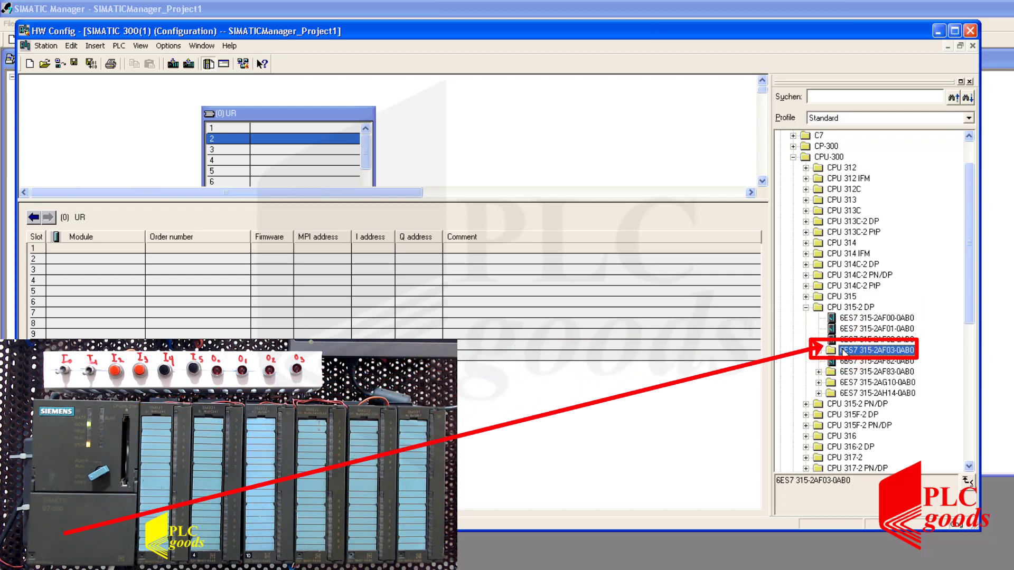
left_click(818, 351)
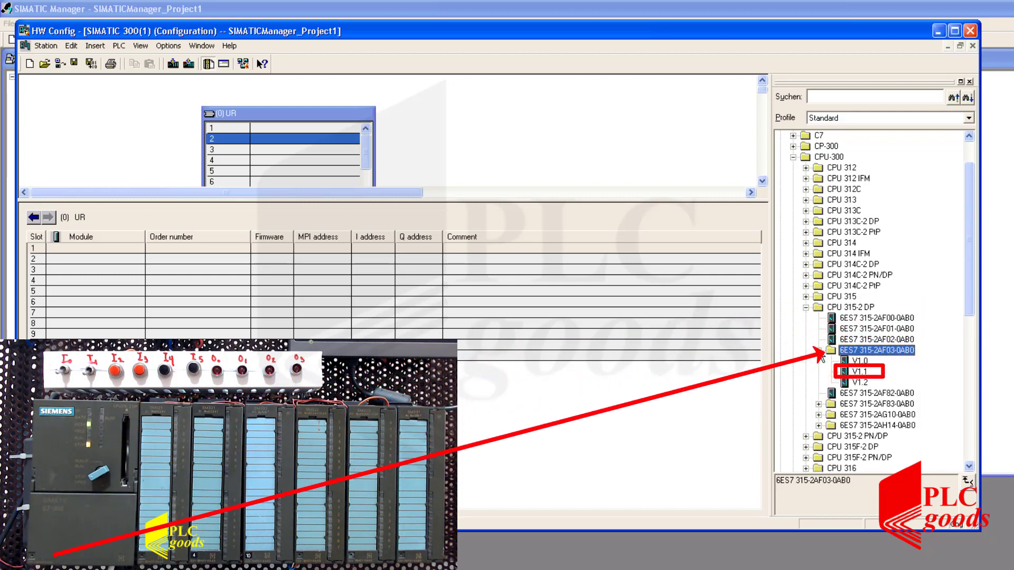
left_click(859, 364)
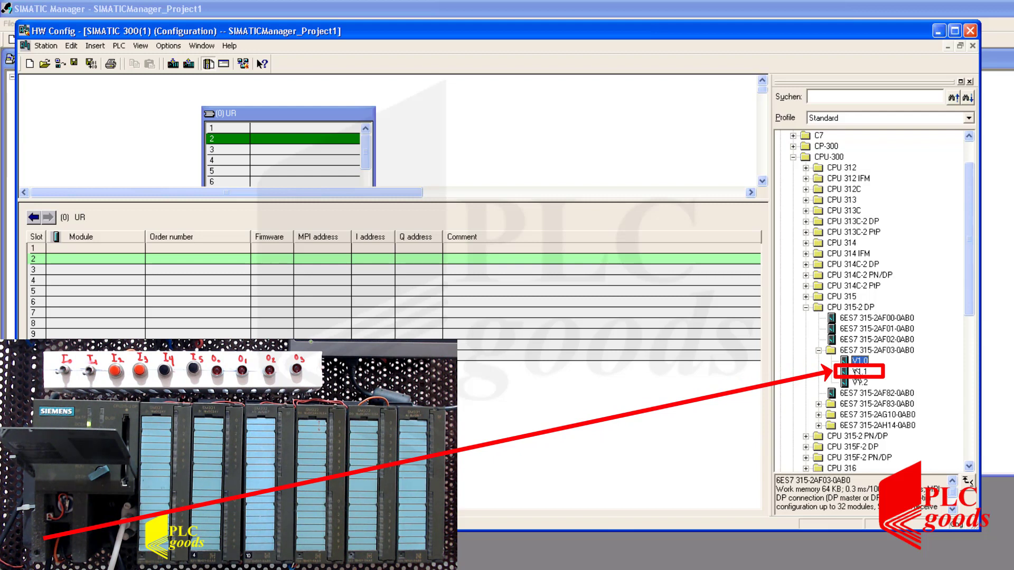
left_click(857, 371)
left_click_drag(857, 371, 318, 141)
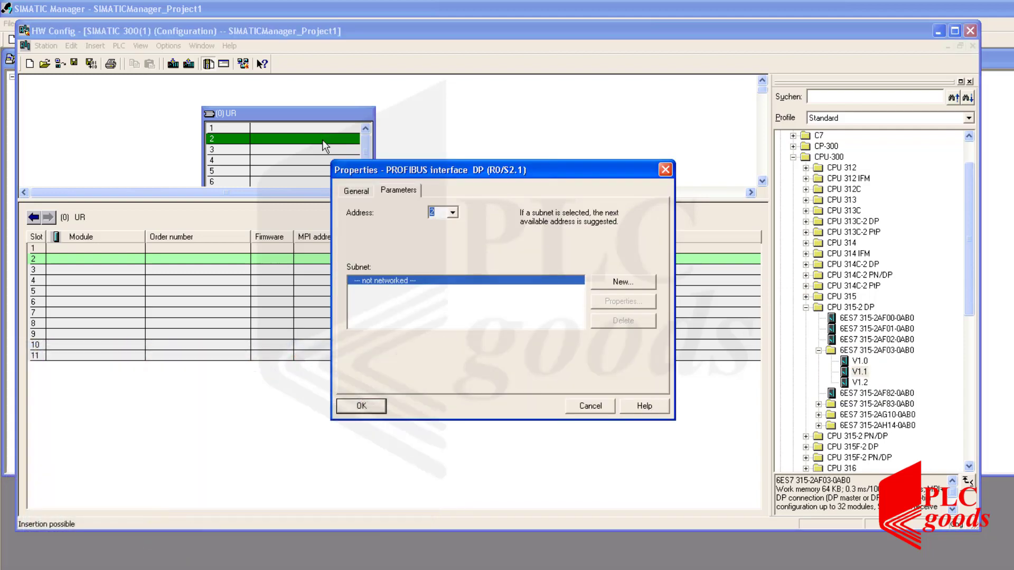
left_click(368, 407)
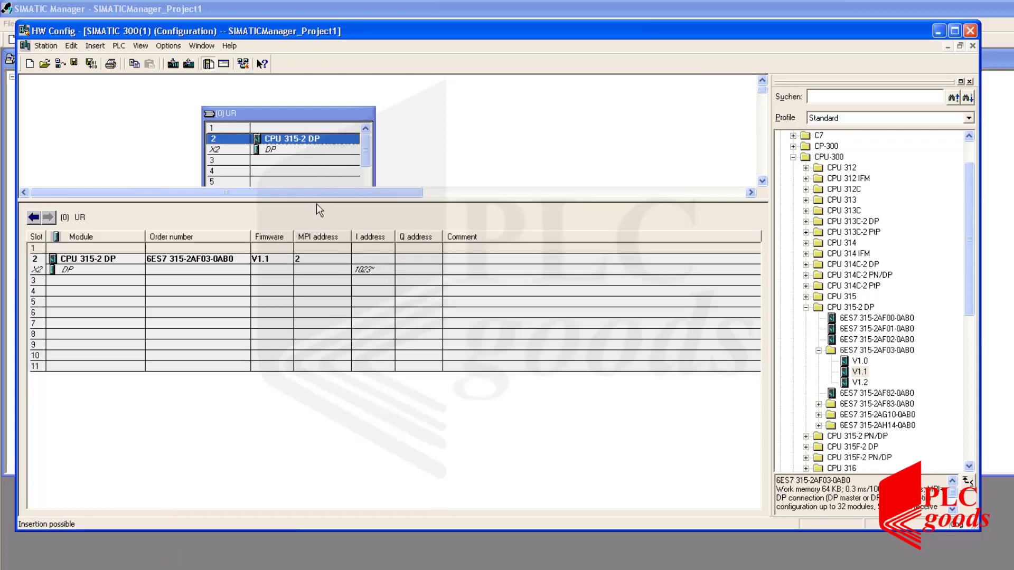
Step: Examine the IM-300 interface modules available for slot 3, such as IM 360 and IM 365
left_click(315, 159)
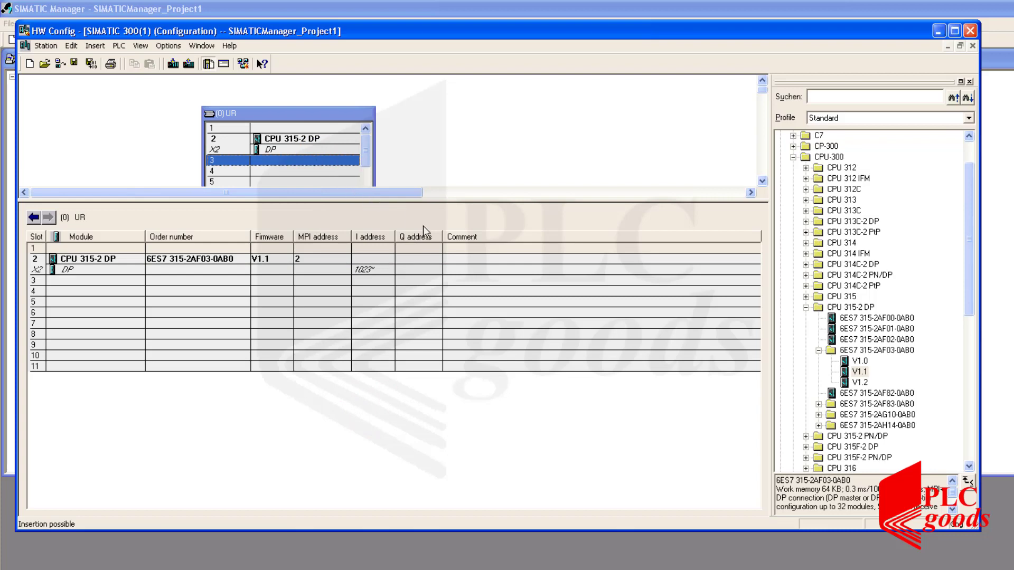
left_click(793, 156)
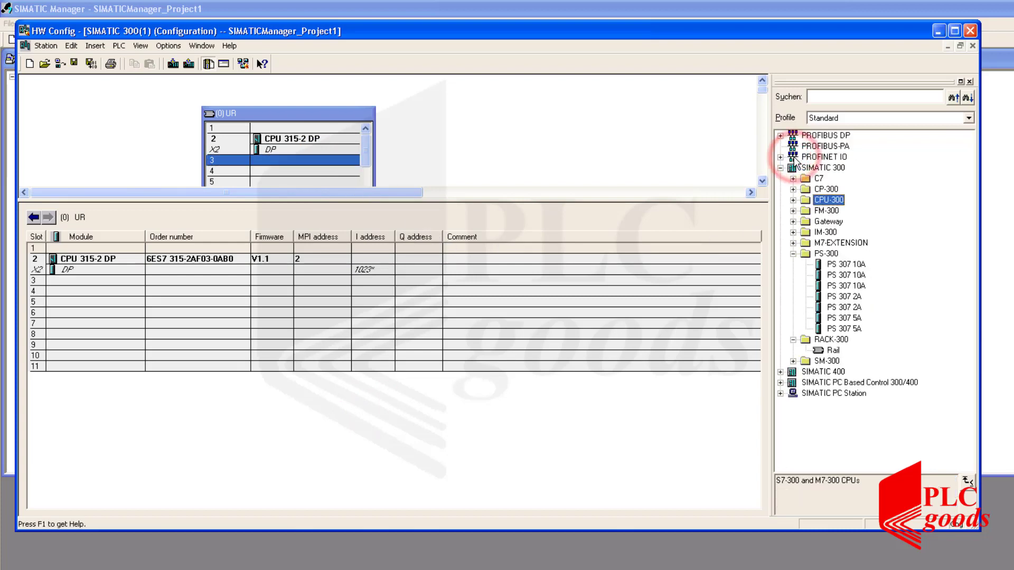
left_click(793, 253)
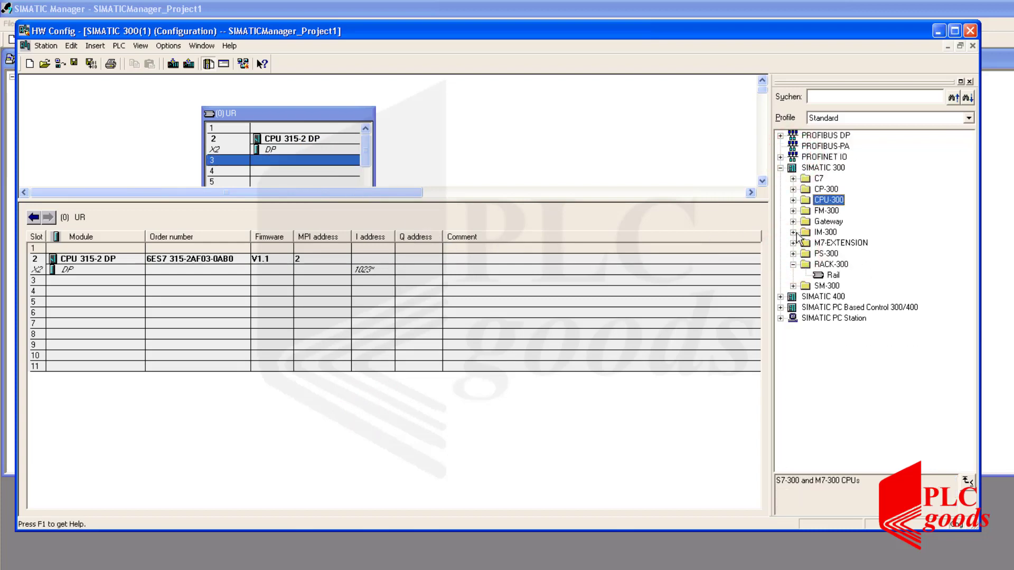
left_click(793, 232)
left_click(835, 244)
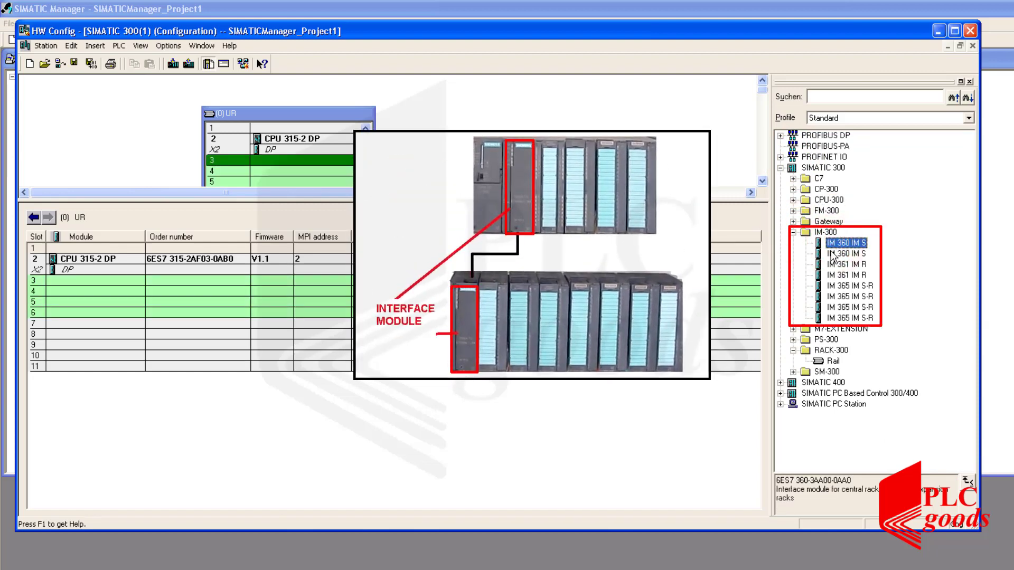
left_click(842, 286)
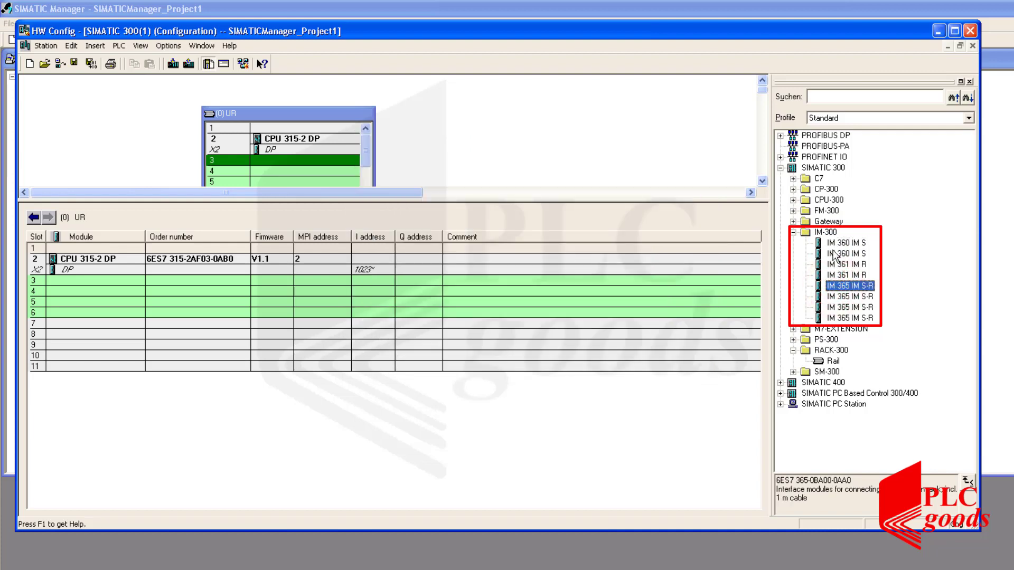
left_click(832, 245)
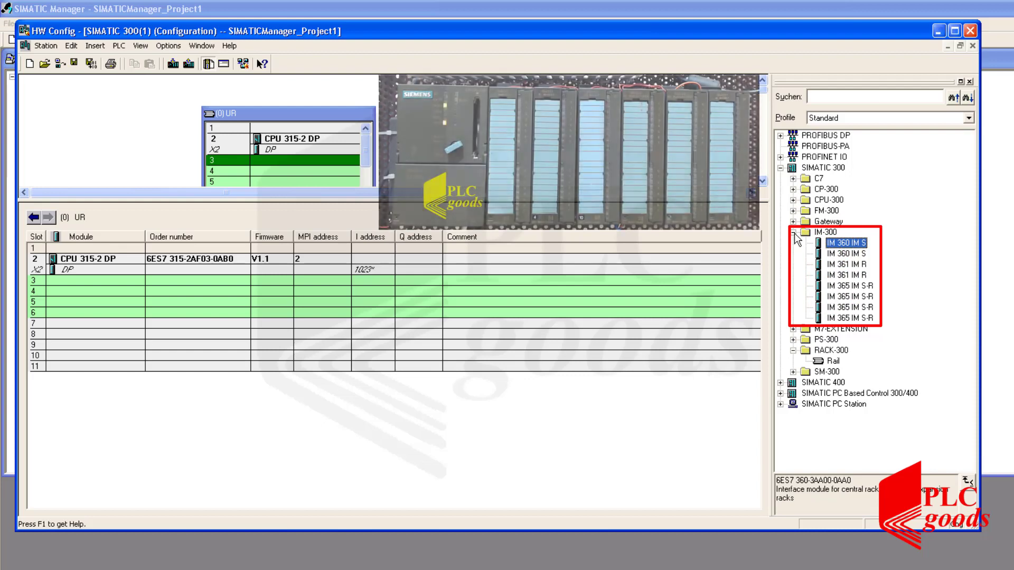
left_click(793, 233)
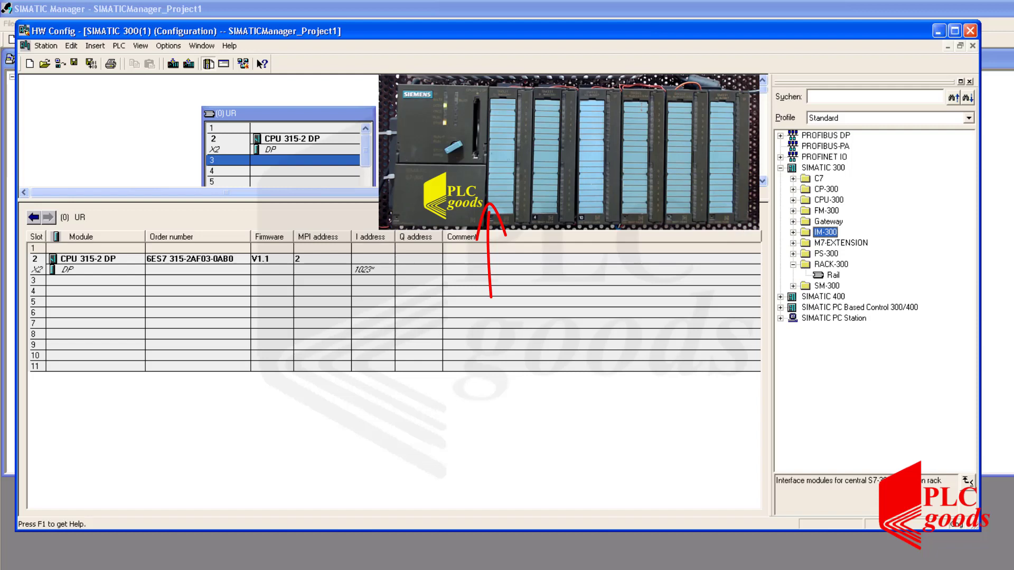
Step: Enlarge the rack view and insert the SM 321 DI16xDC24V digital input module, 6ES7 321-1BH01-0AA0, in slot 4
left_click_drag(684, 201, 697, 309)
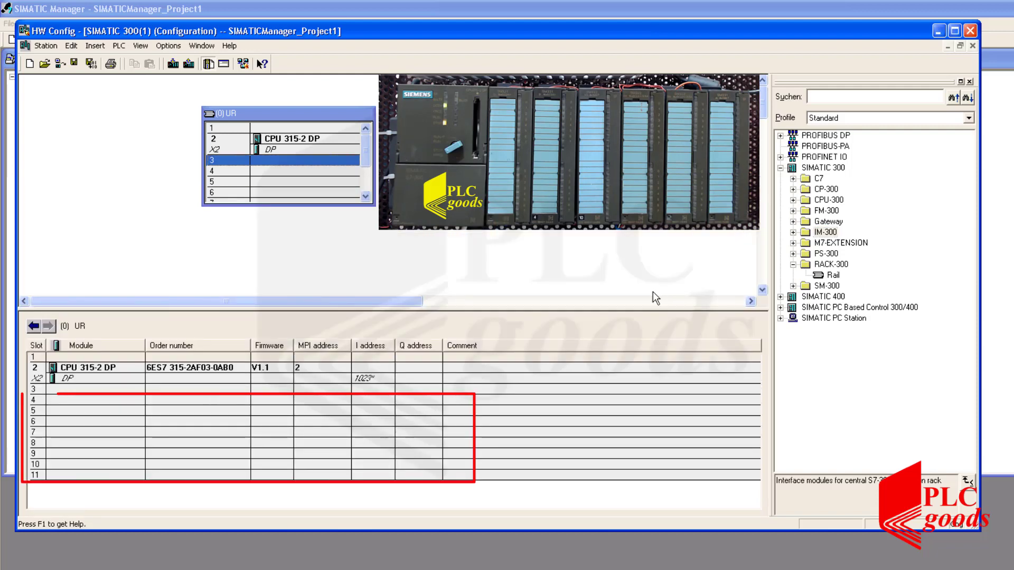
left_click(334, 170)
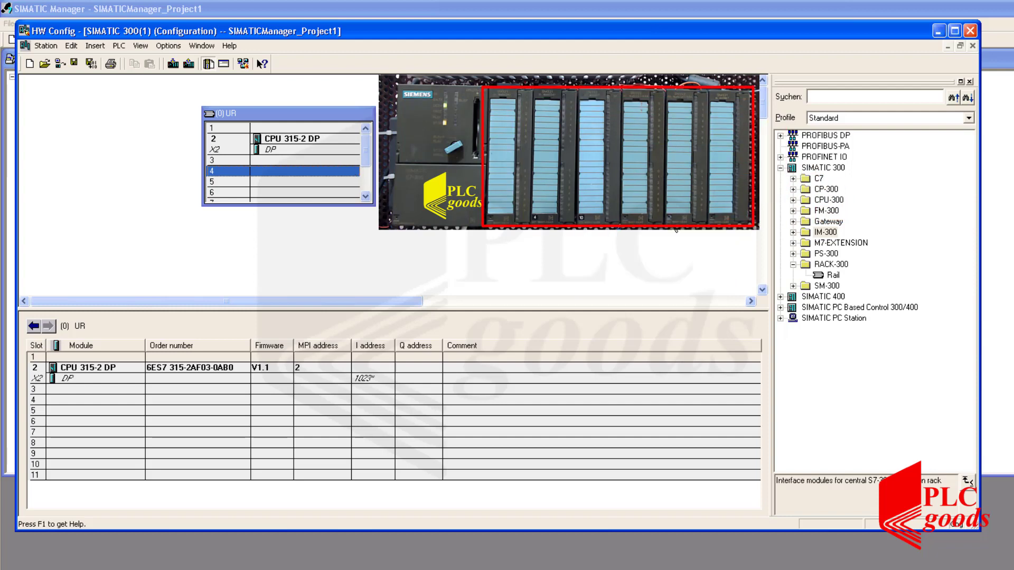
left_click(792, 286)
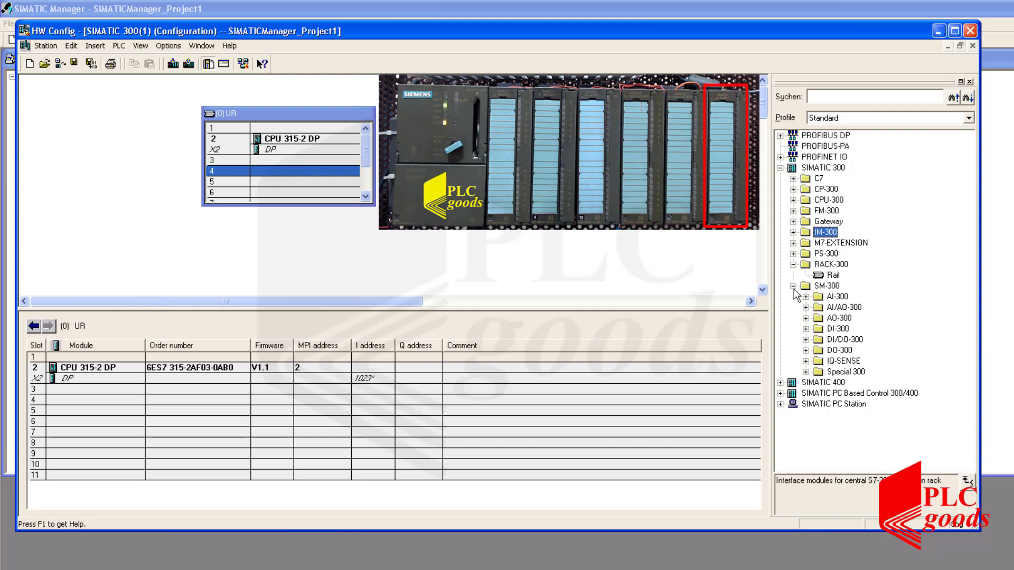
left_click(805, 329)
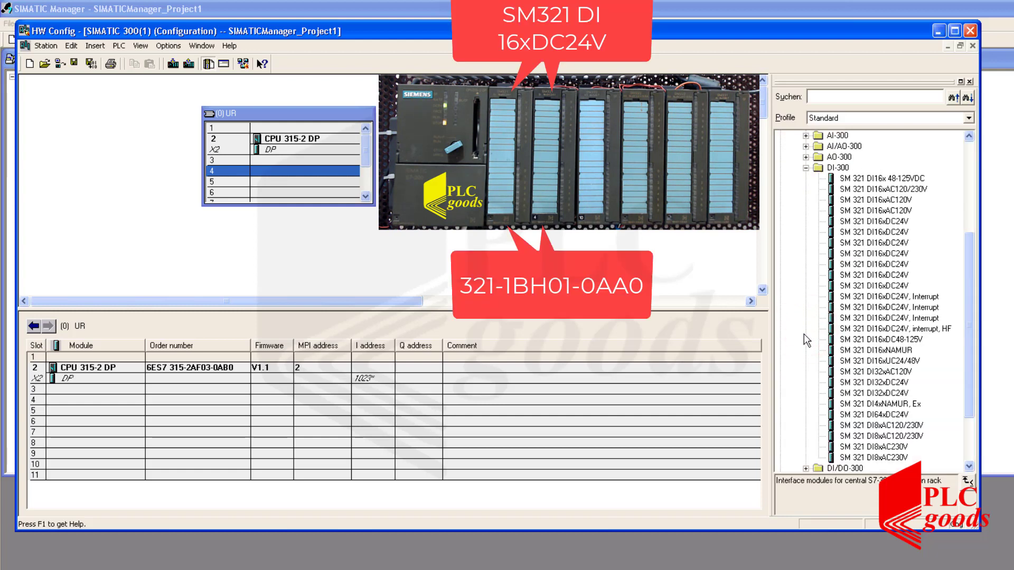
left_click(887, 224)
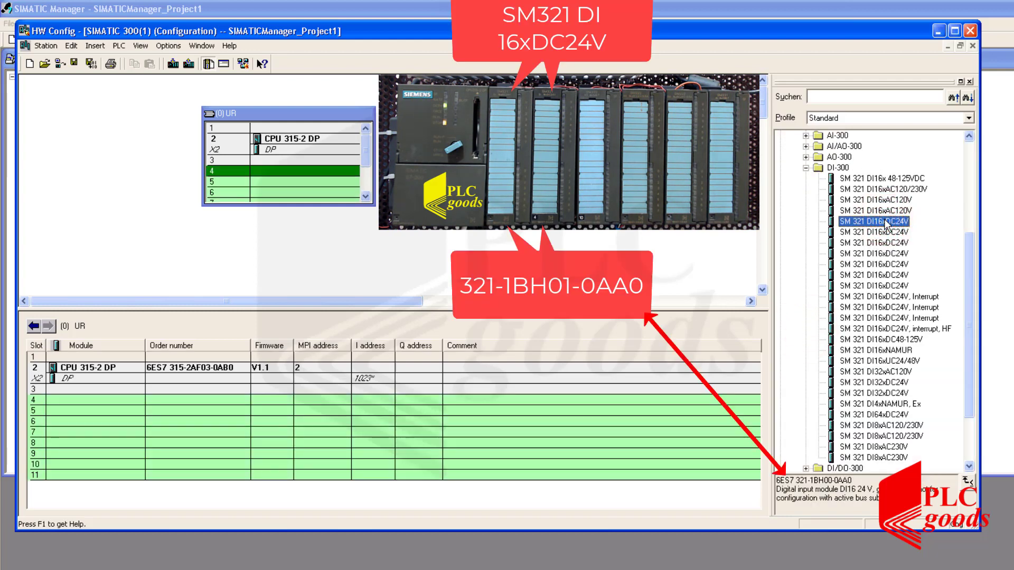
left_click(885, 234)
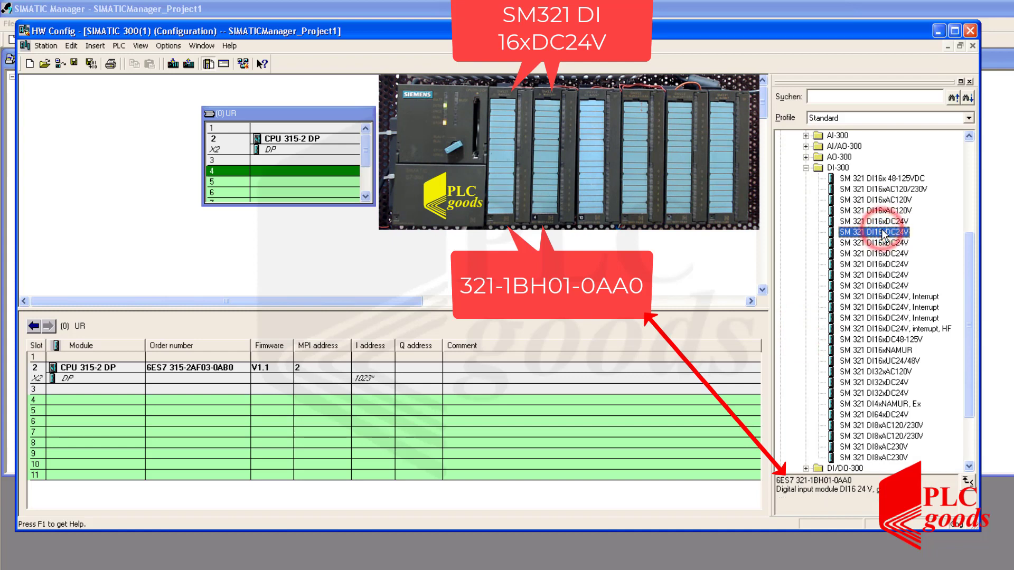
left_click_drag(884, 234, 346, 179)
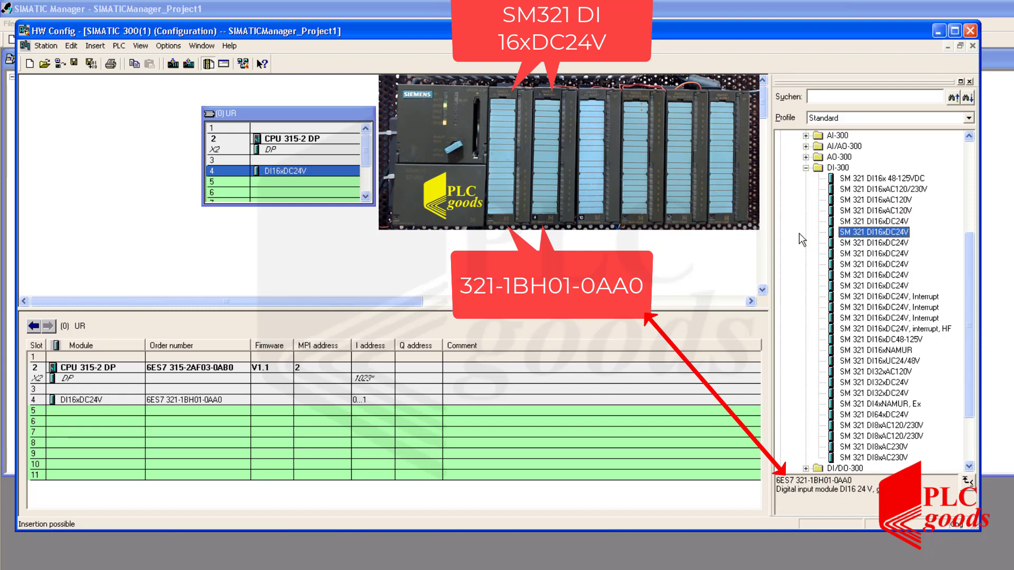
Step: Insert a second SM 321 DI16xDC24V module in slot 5 and the SM 332 AO4x12Bit module, 6ES7 332-5HD01-0AB0, in slot 6
left_click_drag(848, 232, 321, 149)
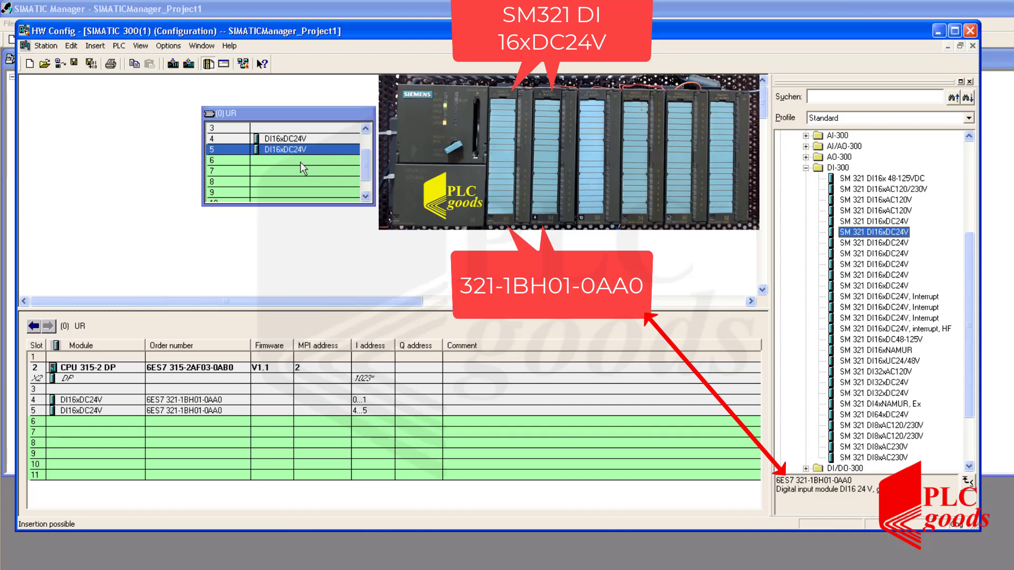
left_click(300, 162)
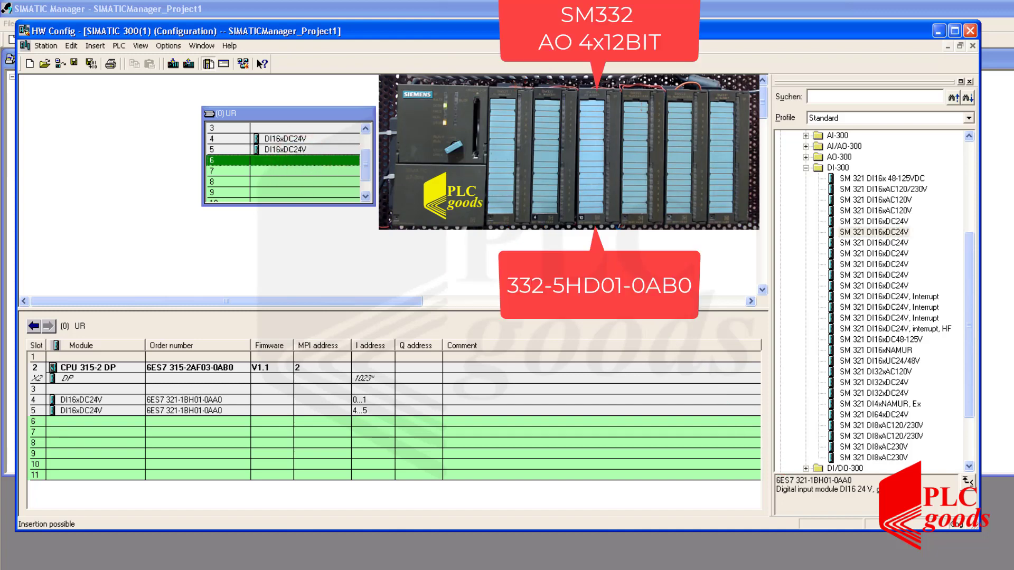
left_click(805, 168)
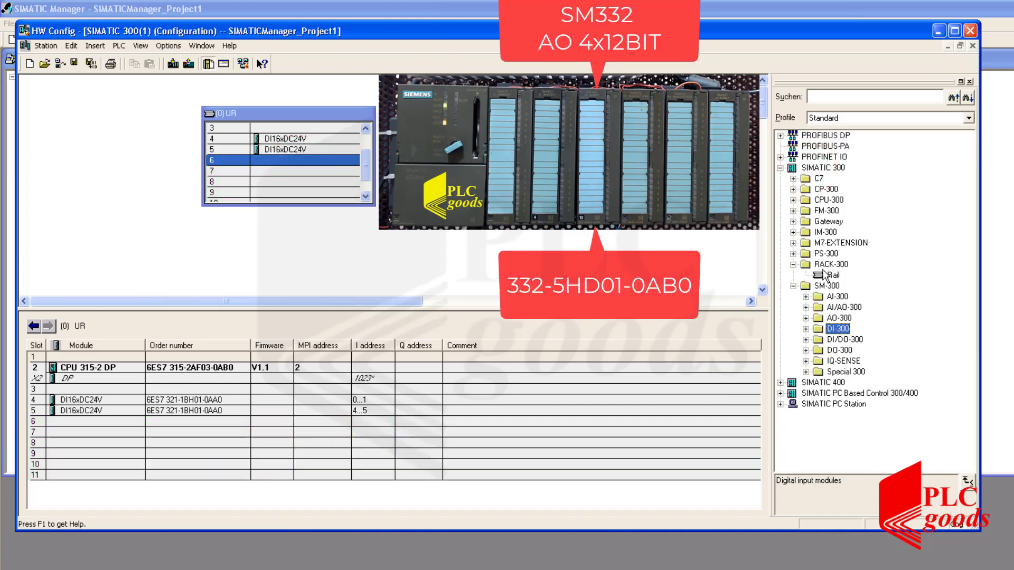
left_click(806, 318)
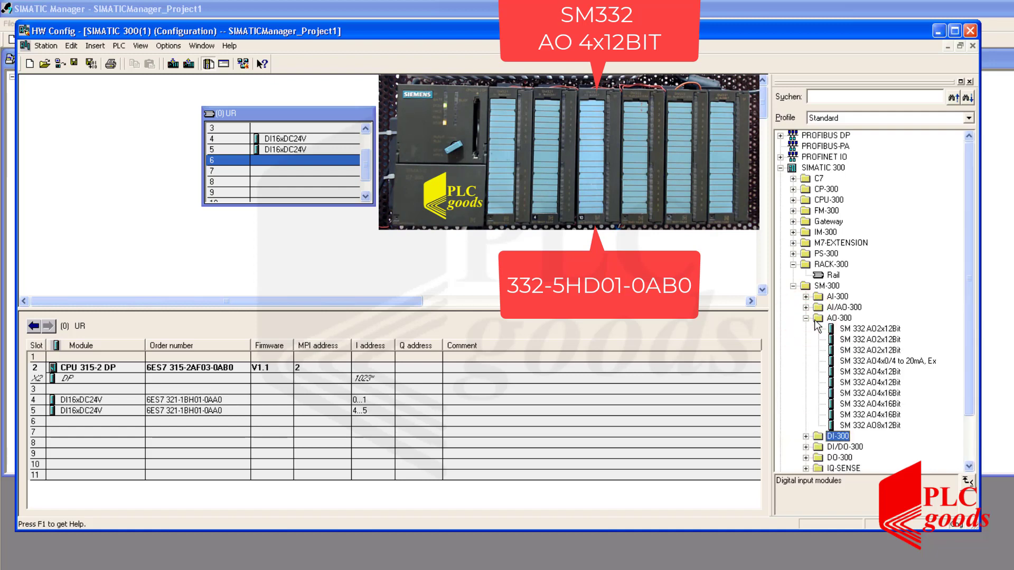
left_click(863, 371)
left_click(860, 383)
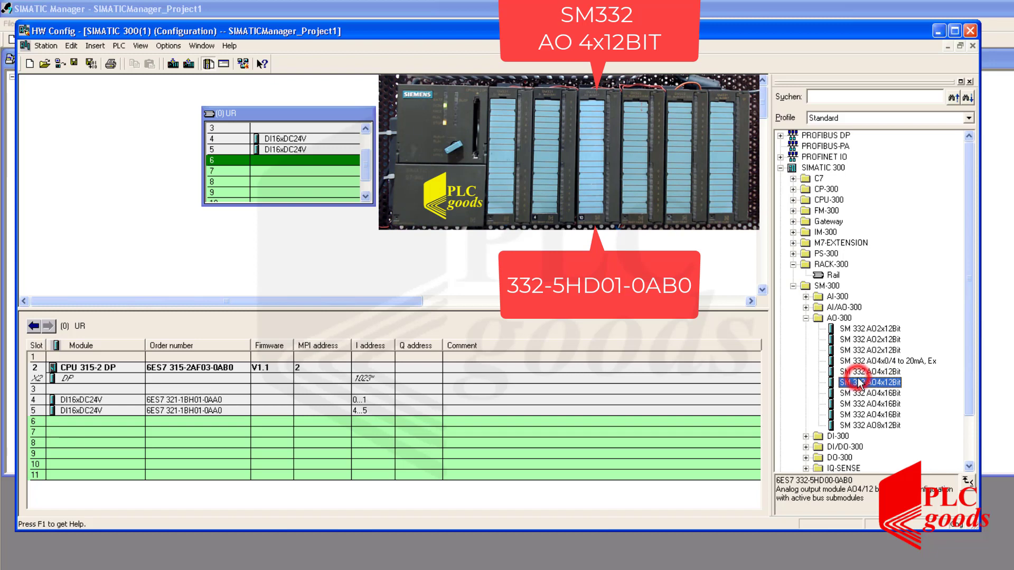
left_click_drag(849, 385, 294, 138)
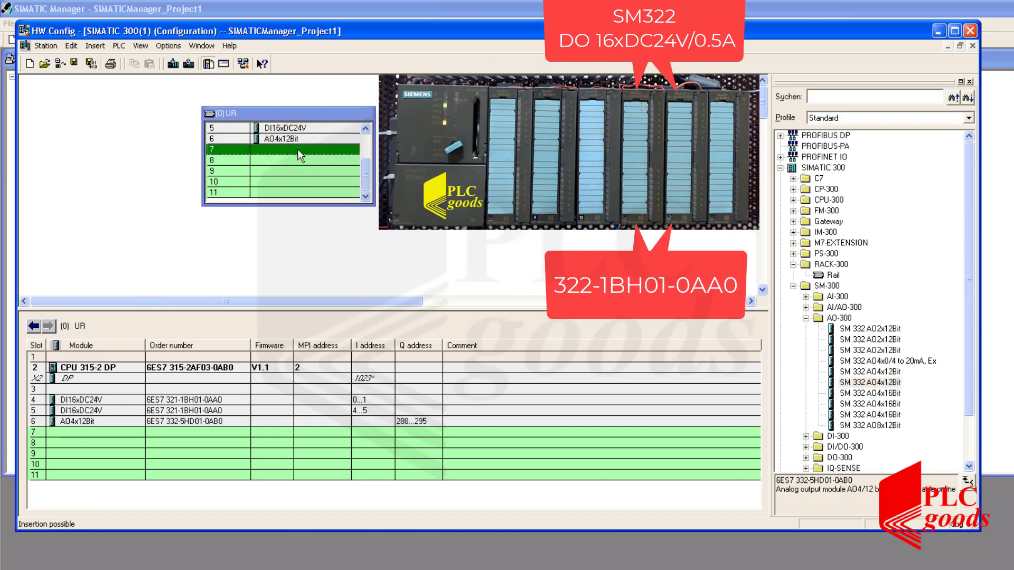
Step: Insert two SM 322 DO16xDC24V/0.5A digital output modules, 6ES7 322-1BH00-0AA0, in slots 7 and 8
left_click(805, 318)
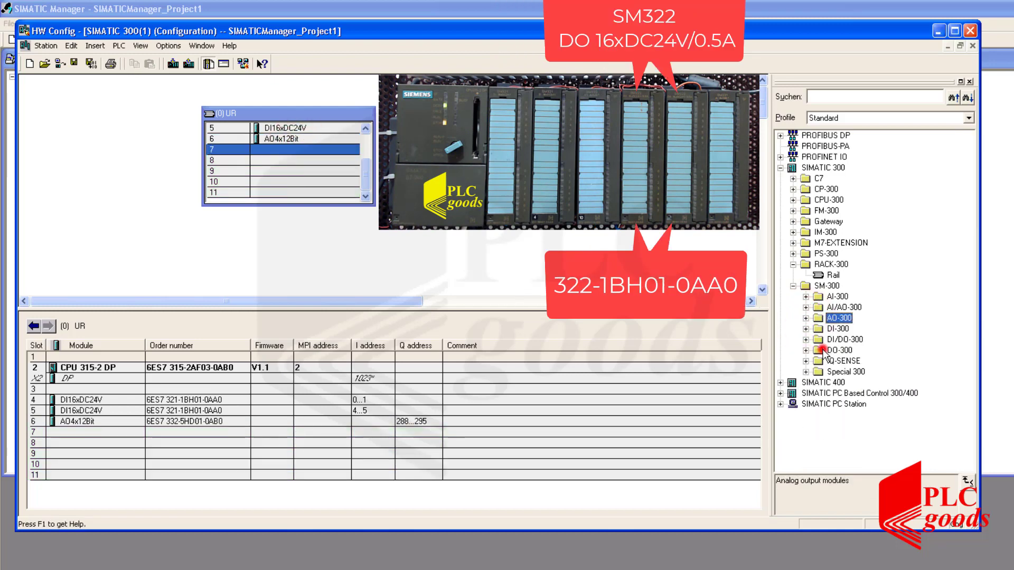
left_click(813, 352)
left_click(805, 350)
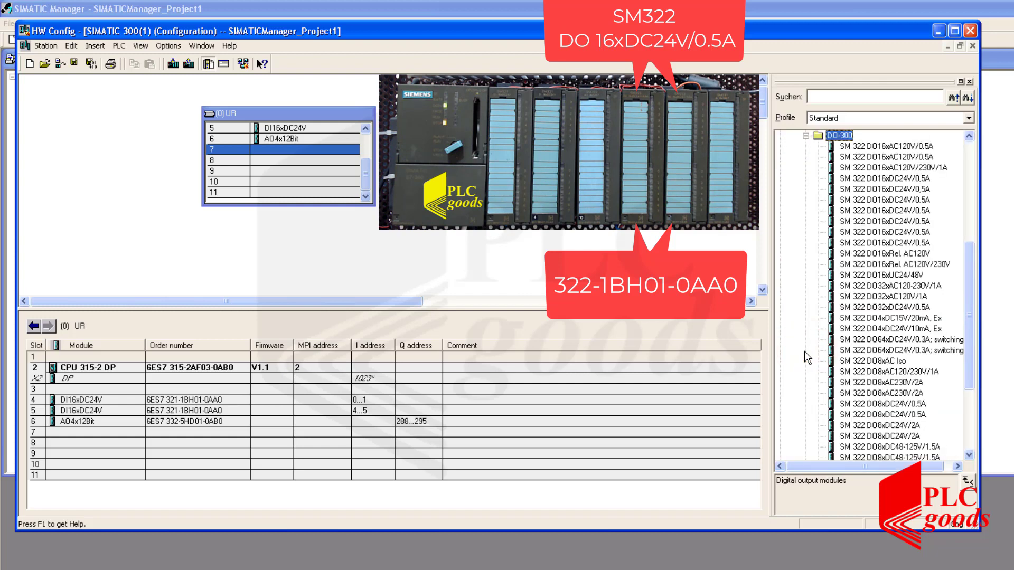
left_click(853, 179)
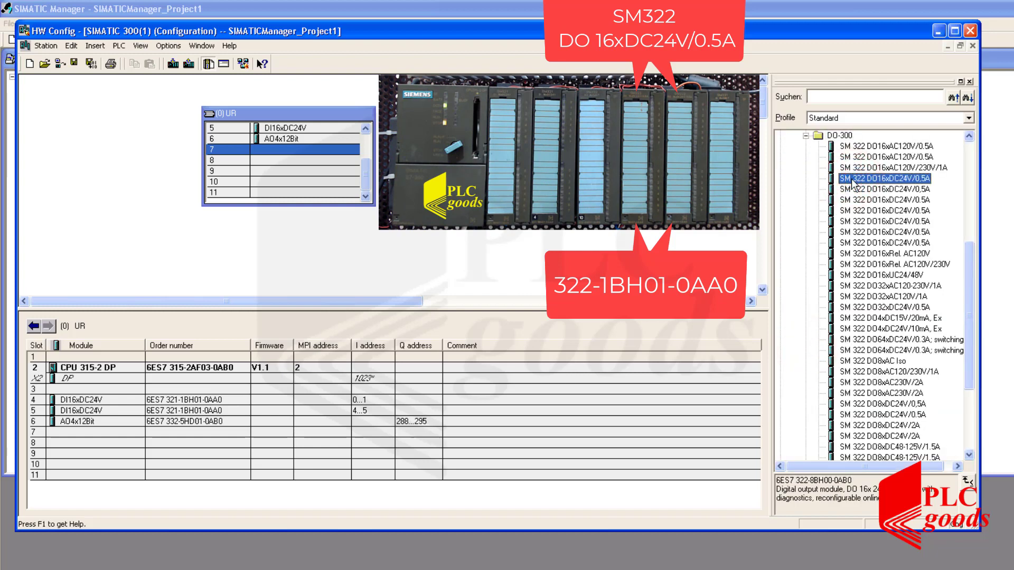
left_click(860, 199)
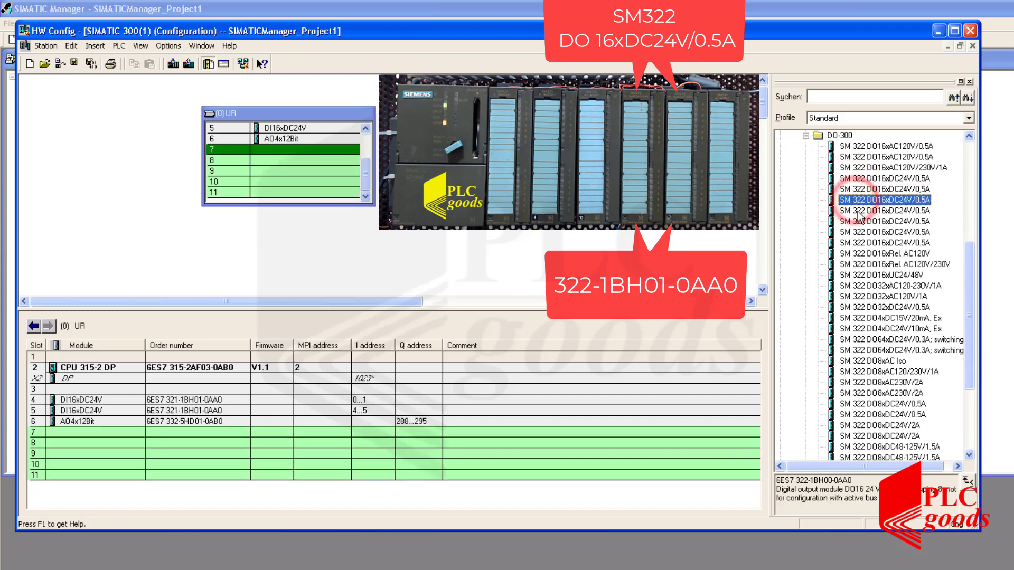
left_click_drag(861, 206, 195, 432)
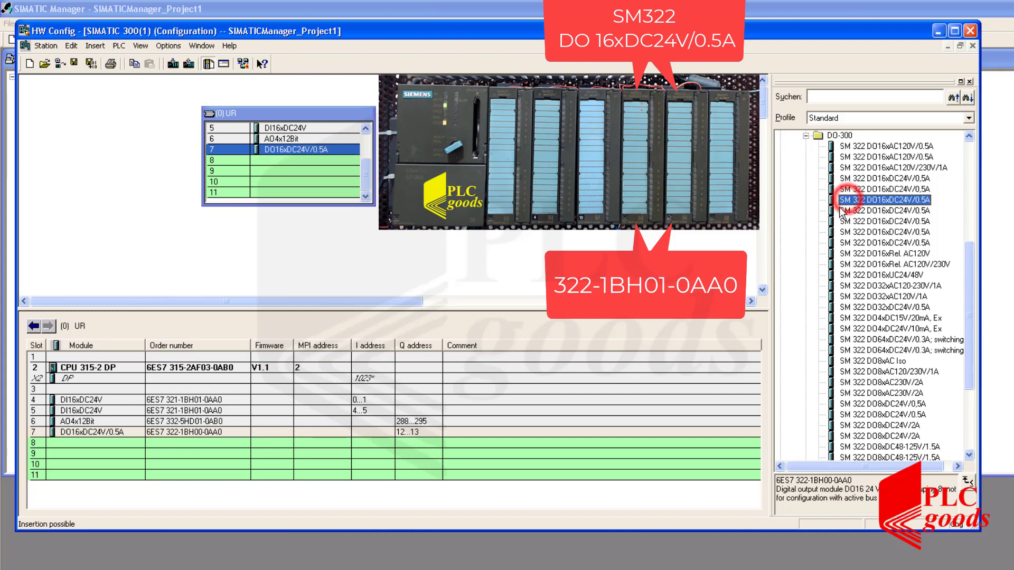
left_click_drag(855, 200, 209, 449)
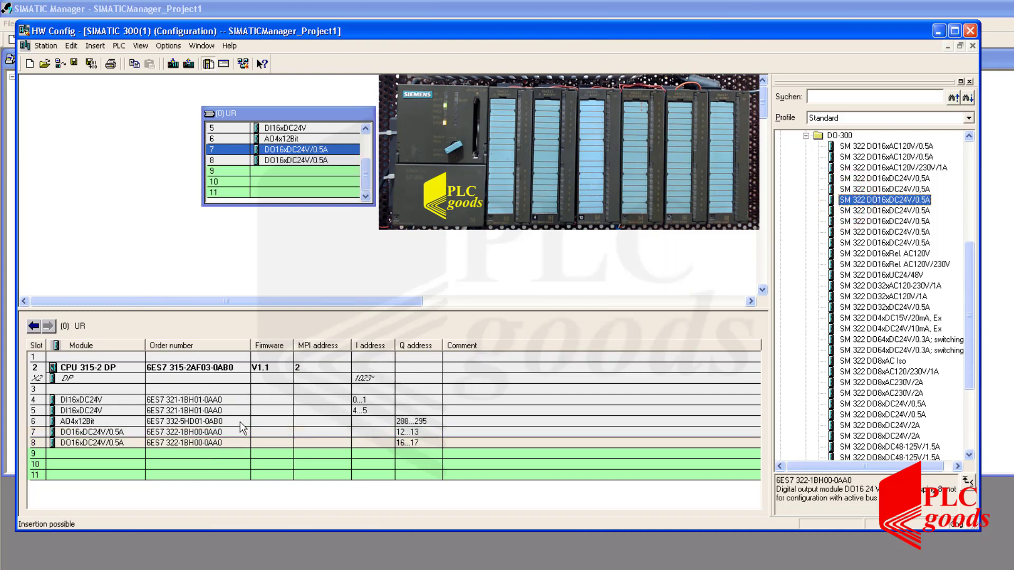
Step: Insert the SM 331 AI8x12Bit analog input module, 6ES7 331-7KF01-0AB0, in slot 9 and enlarge the rack view to show all slots
left_click(806, 136)
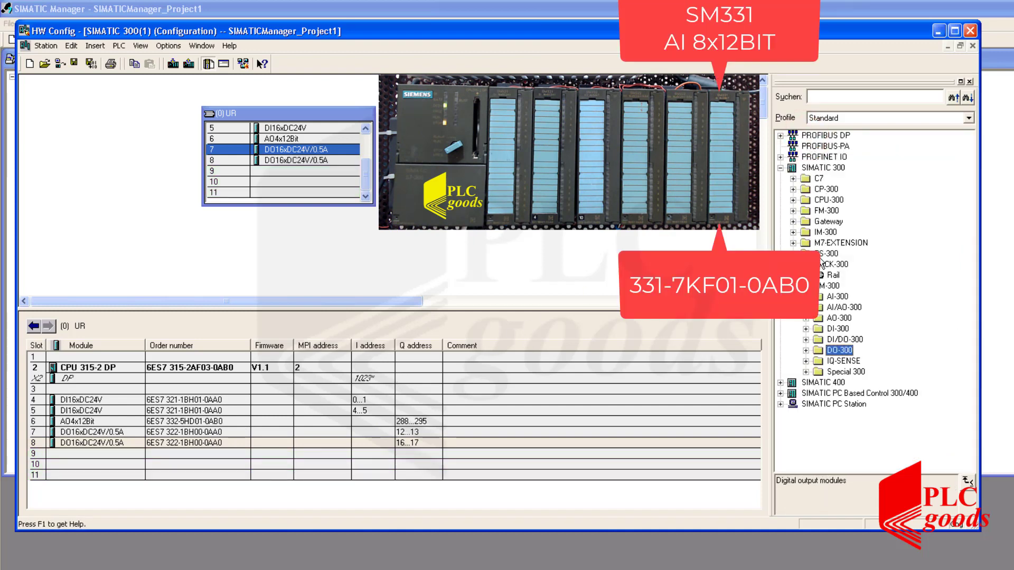
double_click(835, 296)
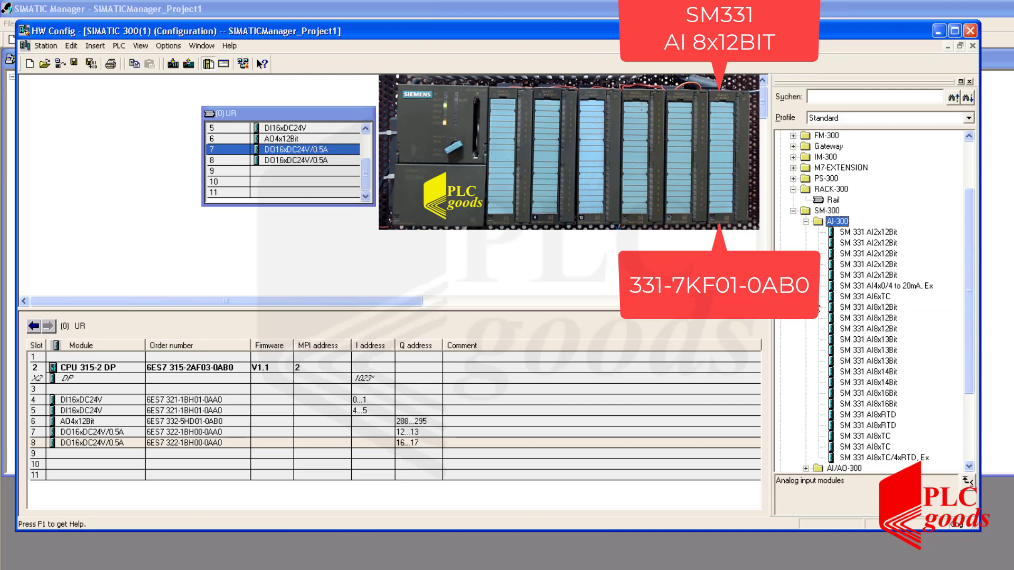
left_click(847, 308)
left_click(850, 318)
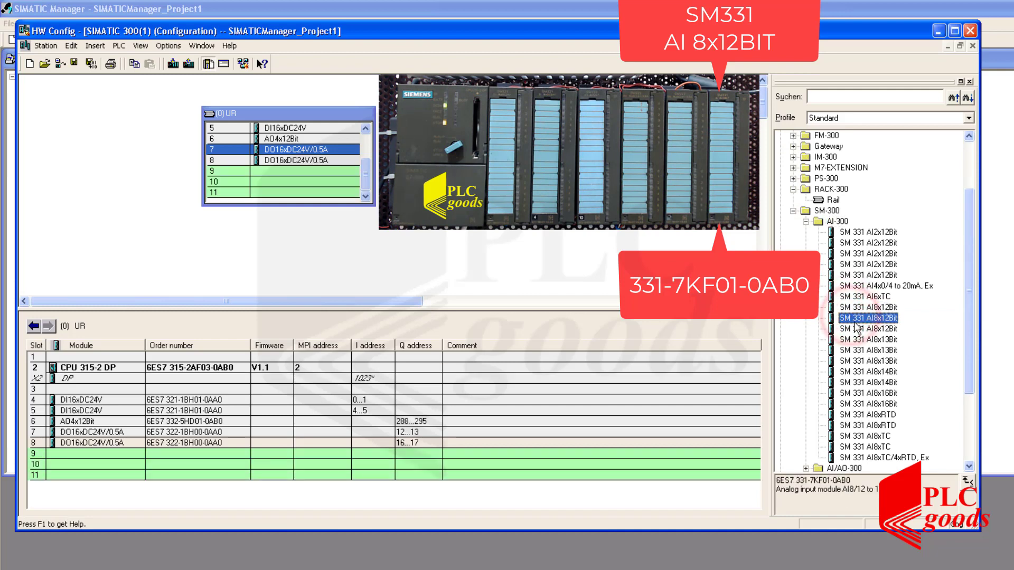
left_click_drag(850, 318, 201, 458)
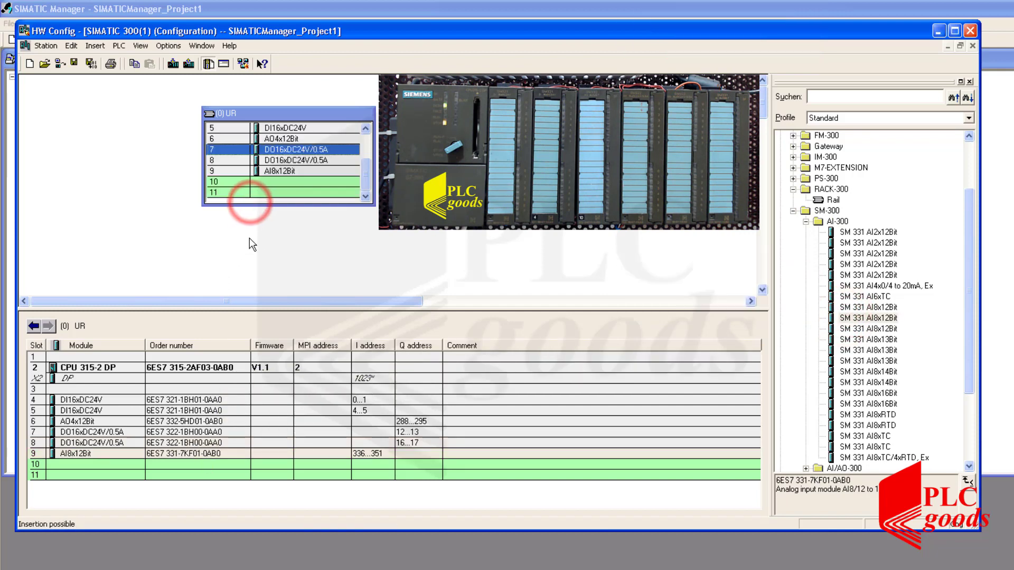
left_click_drag(254, 205, 249, 277)
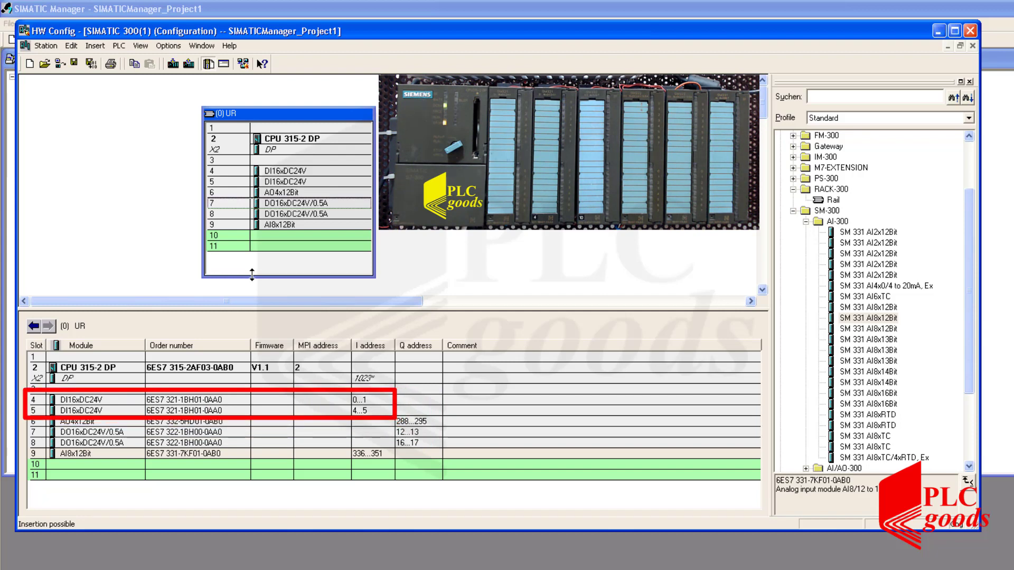
Step: Examine the input and output addresses assigned to the signal modules, starting with the digital inputs in slots 4 and 5
left_click(367, 400)
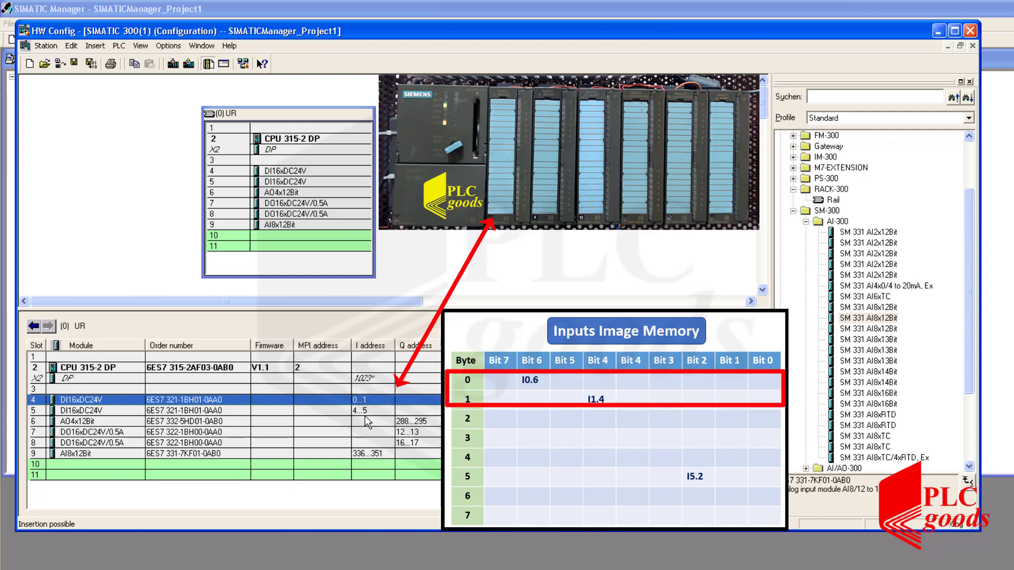
left_click(362, 410)
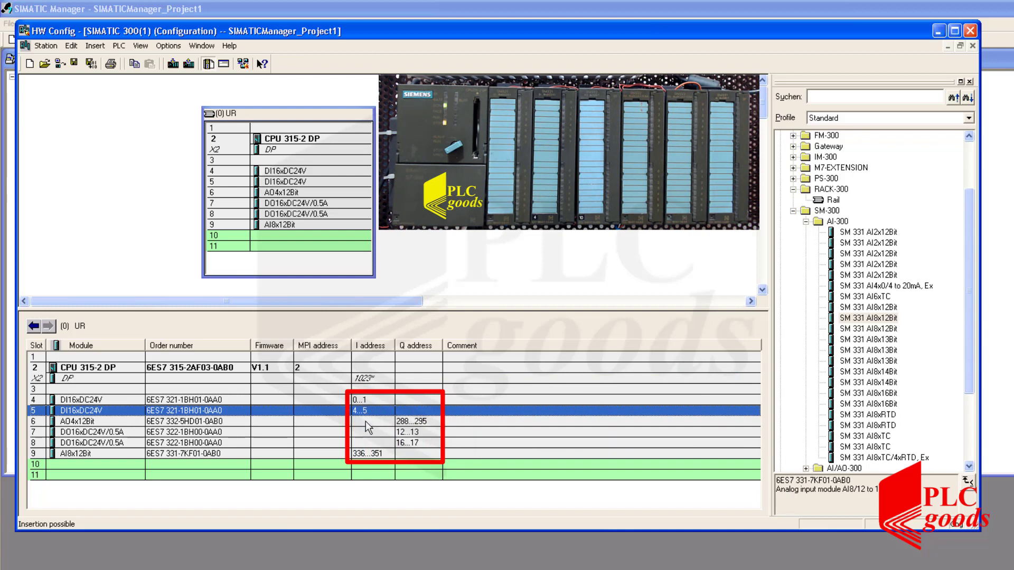
left_click(379, 422)
Step: Turn off the system default addressing of the slot 7 digital output module and set its output start address to 0
left_click(406, 433)
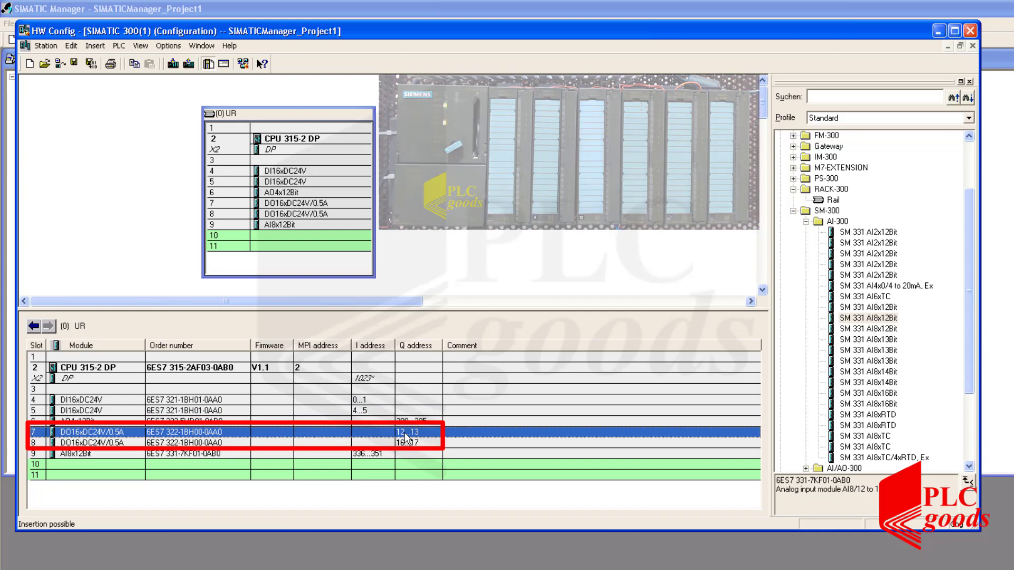
double_click(405, 433)
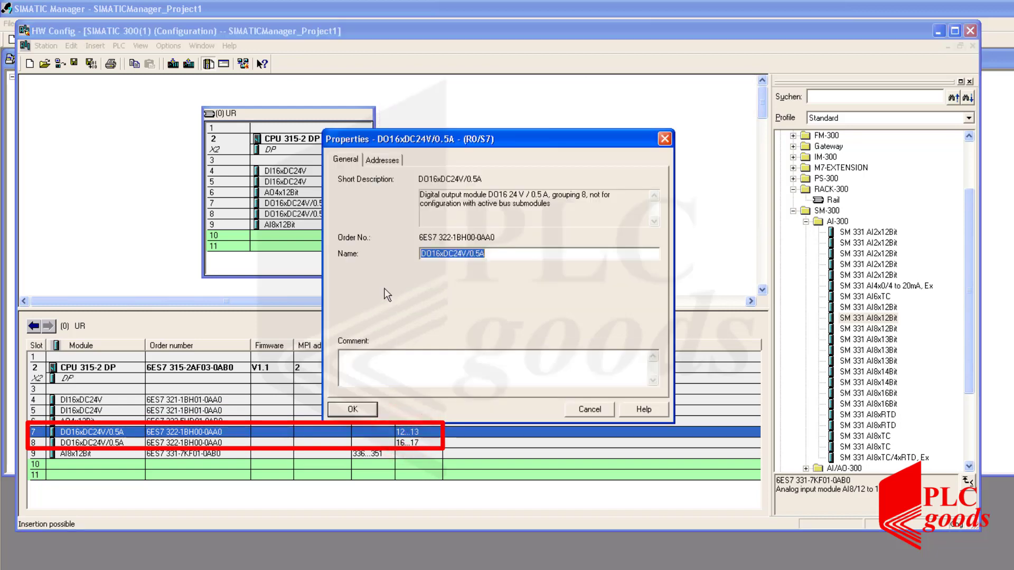
left_click(384, 160)
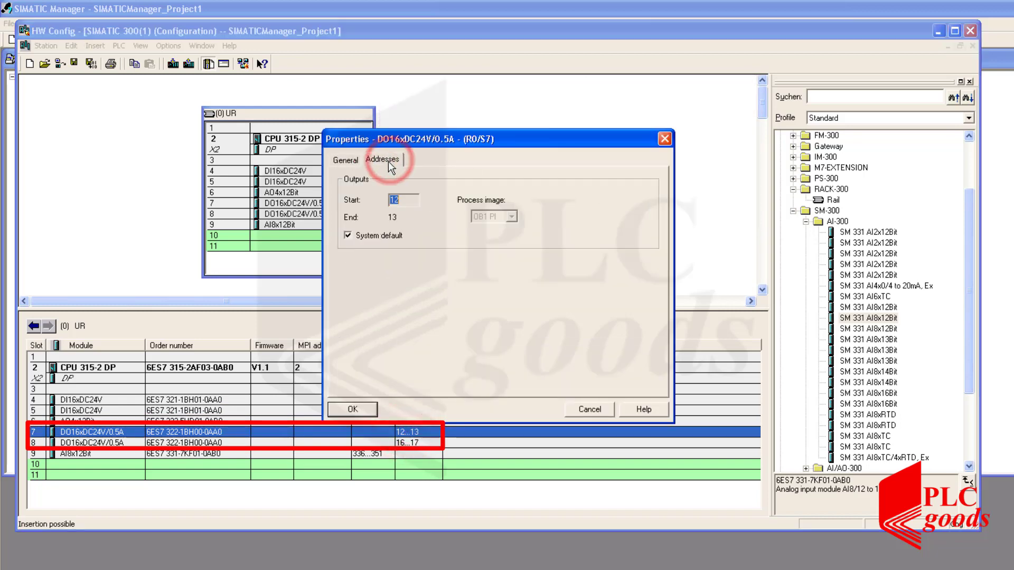
left_click(356, 237)
left_click(390, 201)
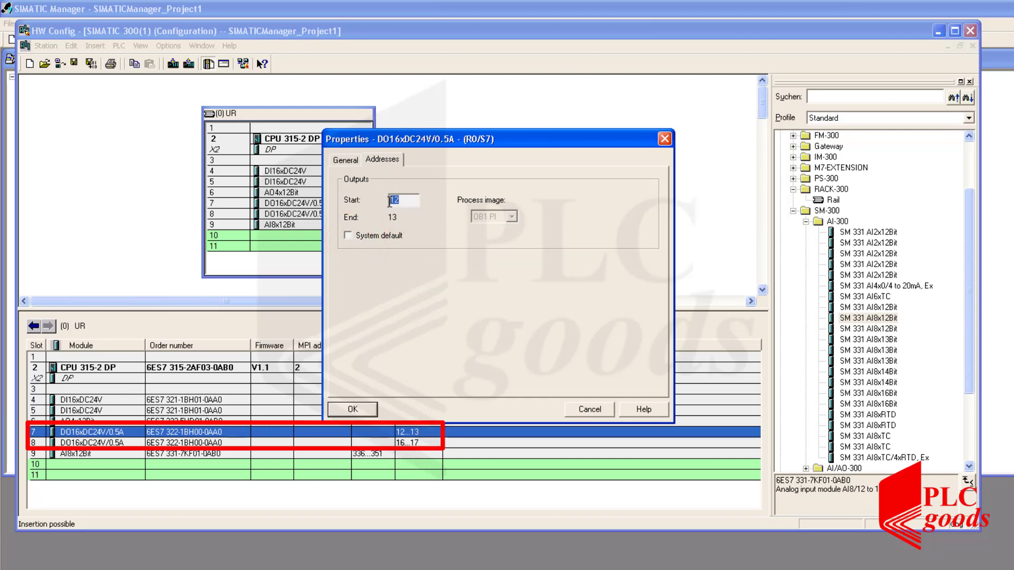
type("0")
left_click(352, 407)
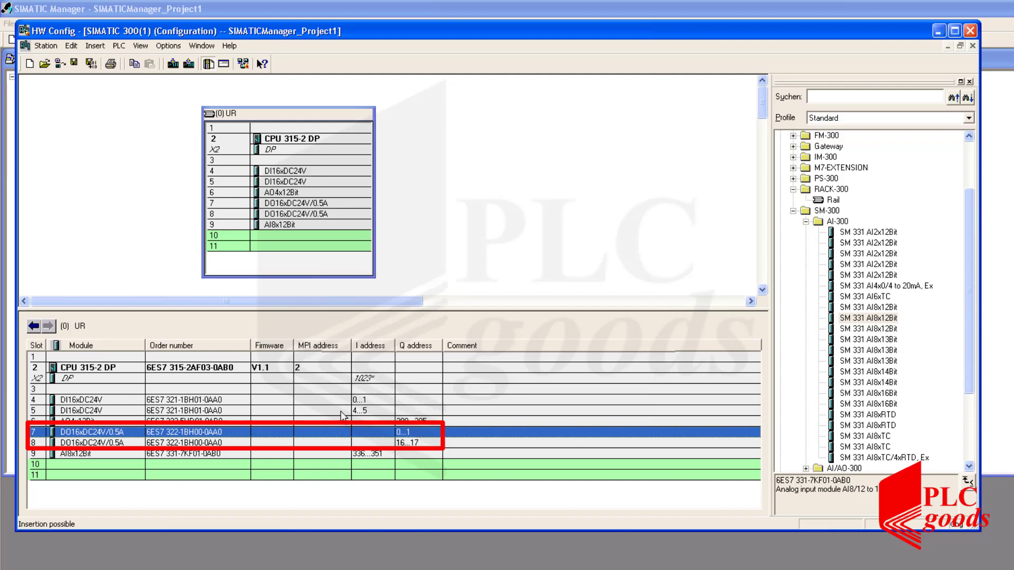
Step: Turn off the system default addressing of the slot 8 digital output module and set its output start address to 2
left_click(403, 445)
double_click(403, 445)
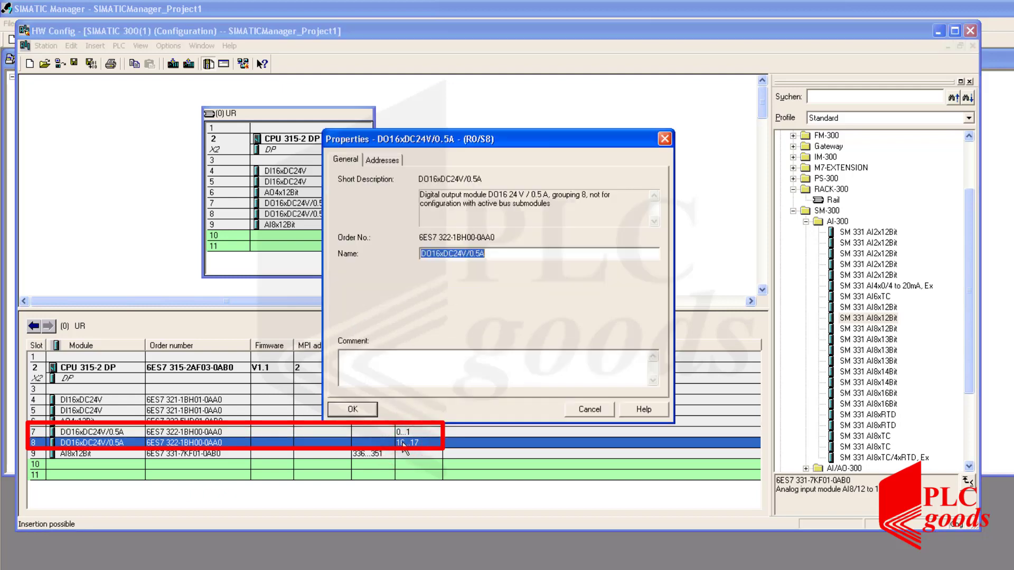
left_click(384, 160)
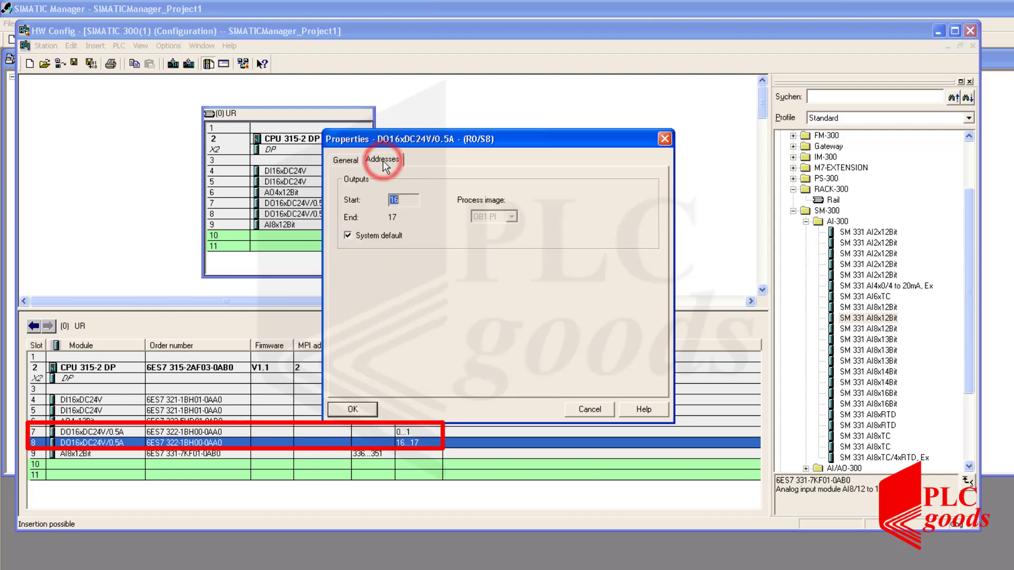
left_click(349, 235)
double_click(392, 200)
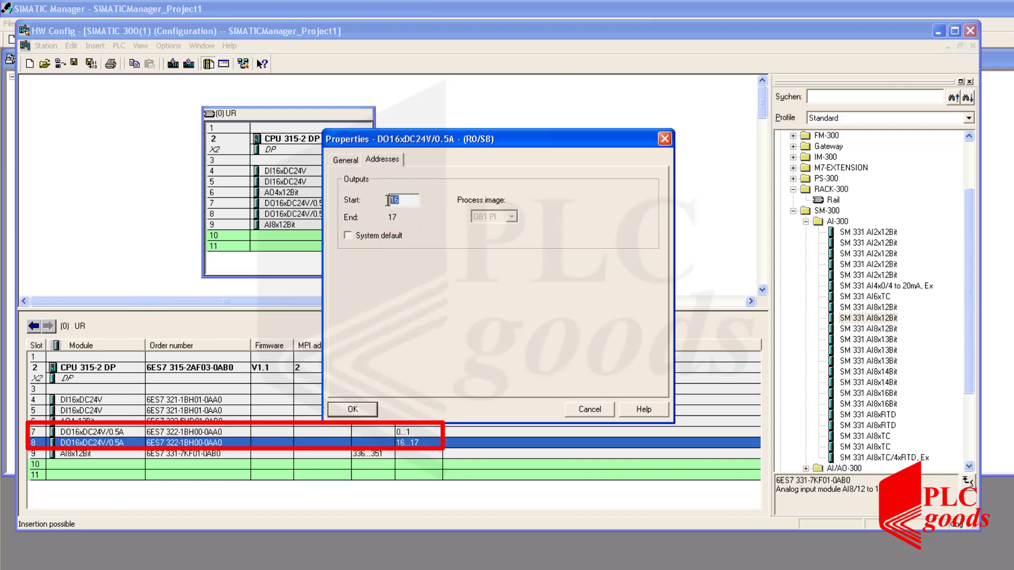
type("2")
left_click(357, 408)
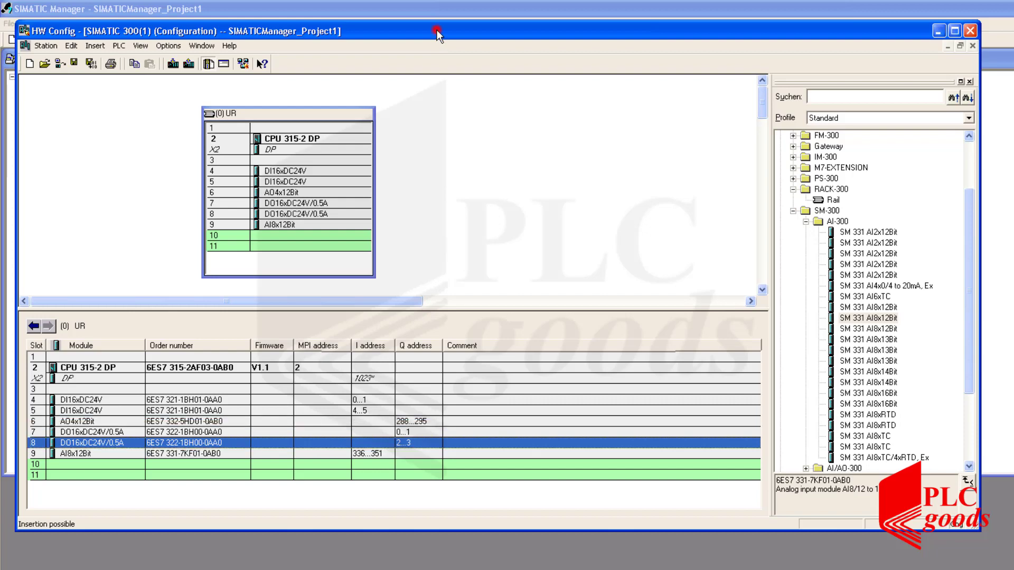
Step: Move the hardware configuration window aside, save the station configuration, and switch to SIMATIC Manager
left_click_drag(436, 30, 492, 134)
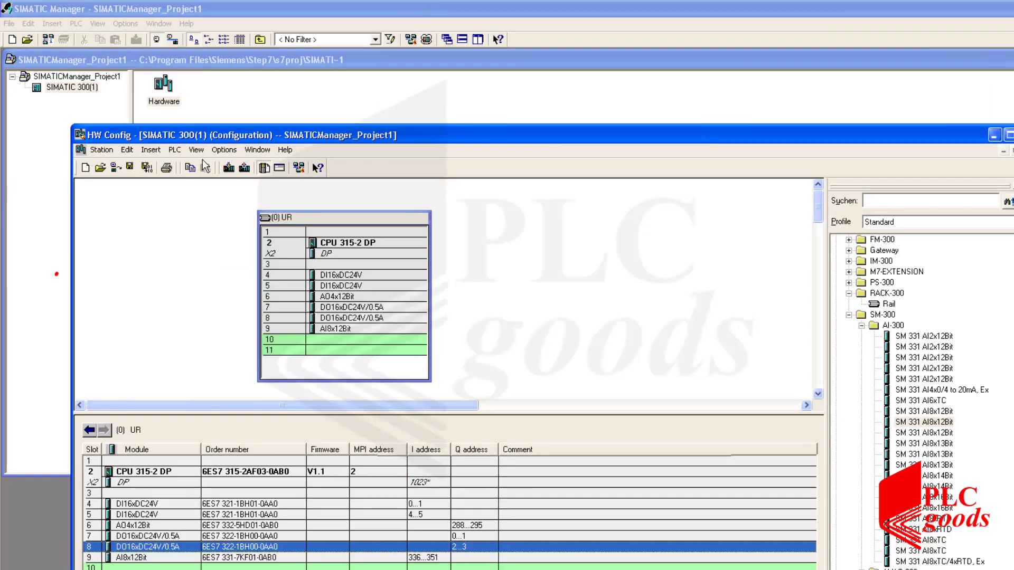
left_click(131, 168)
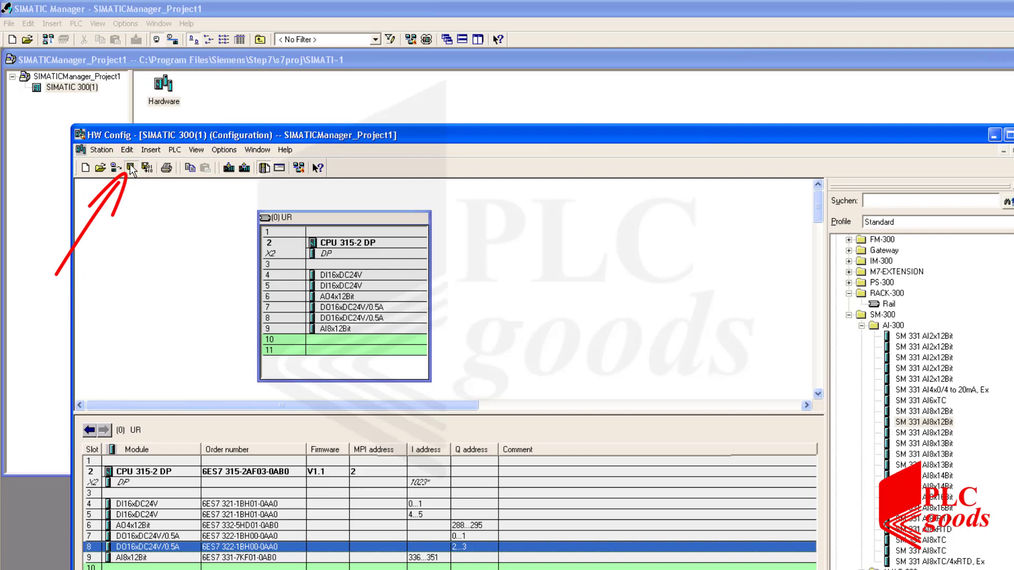
left_click(225, 94)
Step: Open the Blocks folder in the S7 program of the CPU 315-2 DP
double_click(226, 94)
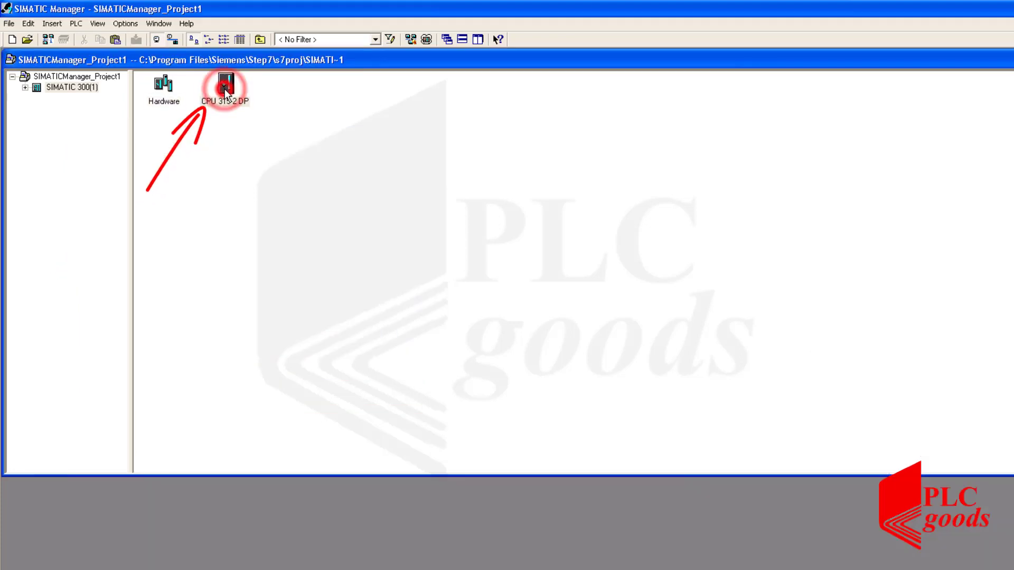
double_click(164, 93)
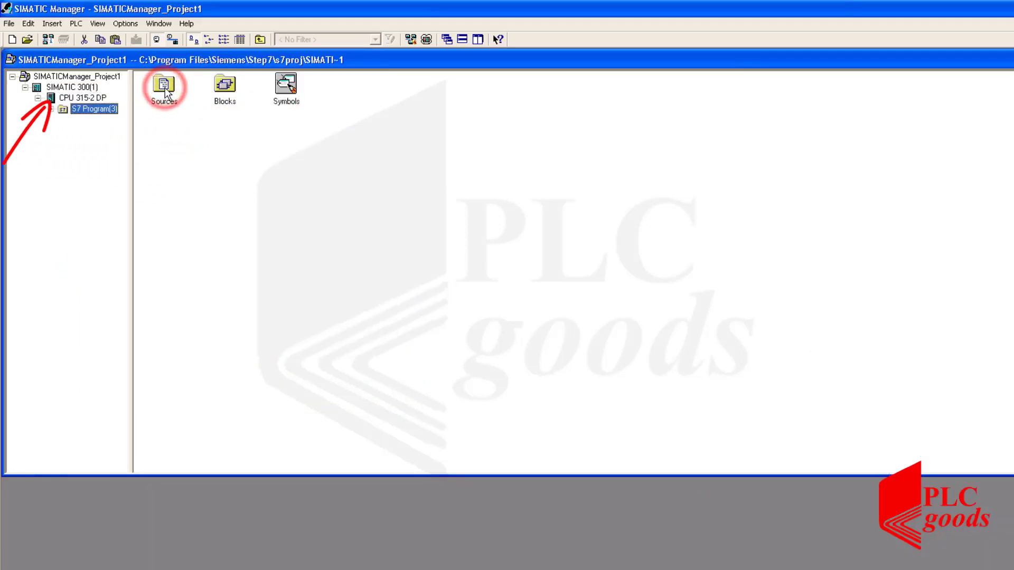
double_click(224, 86)
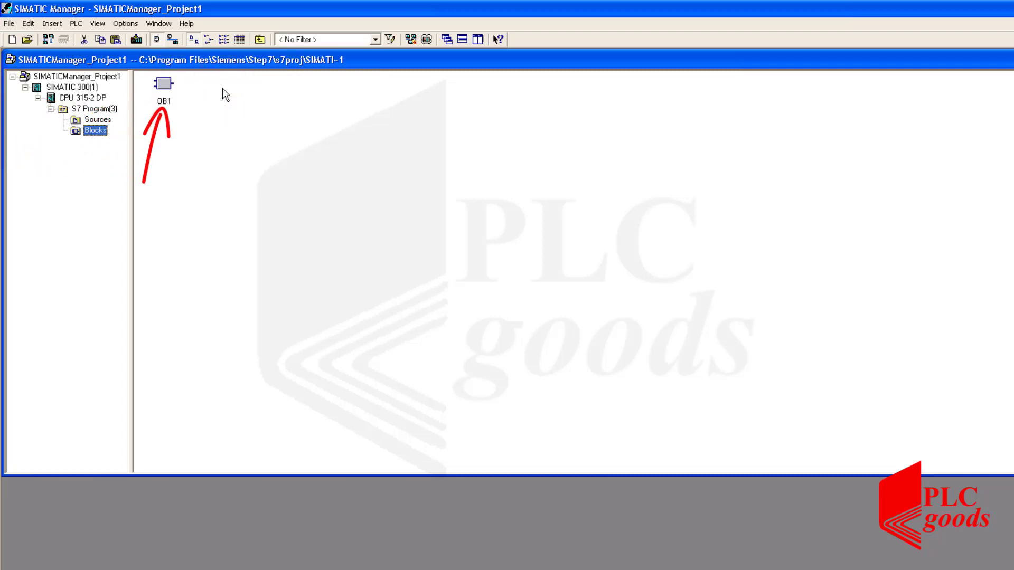